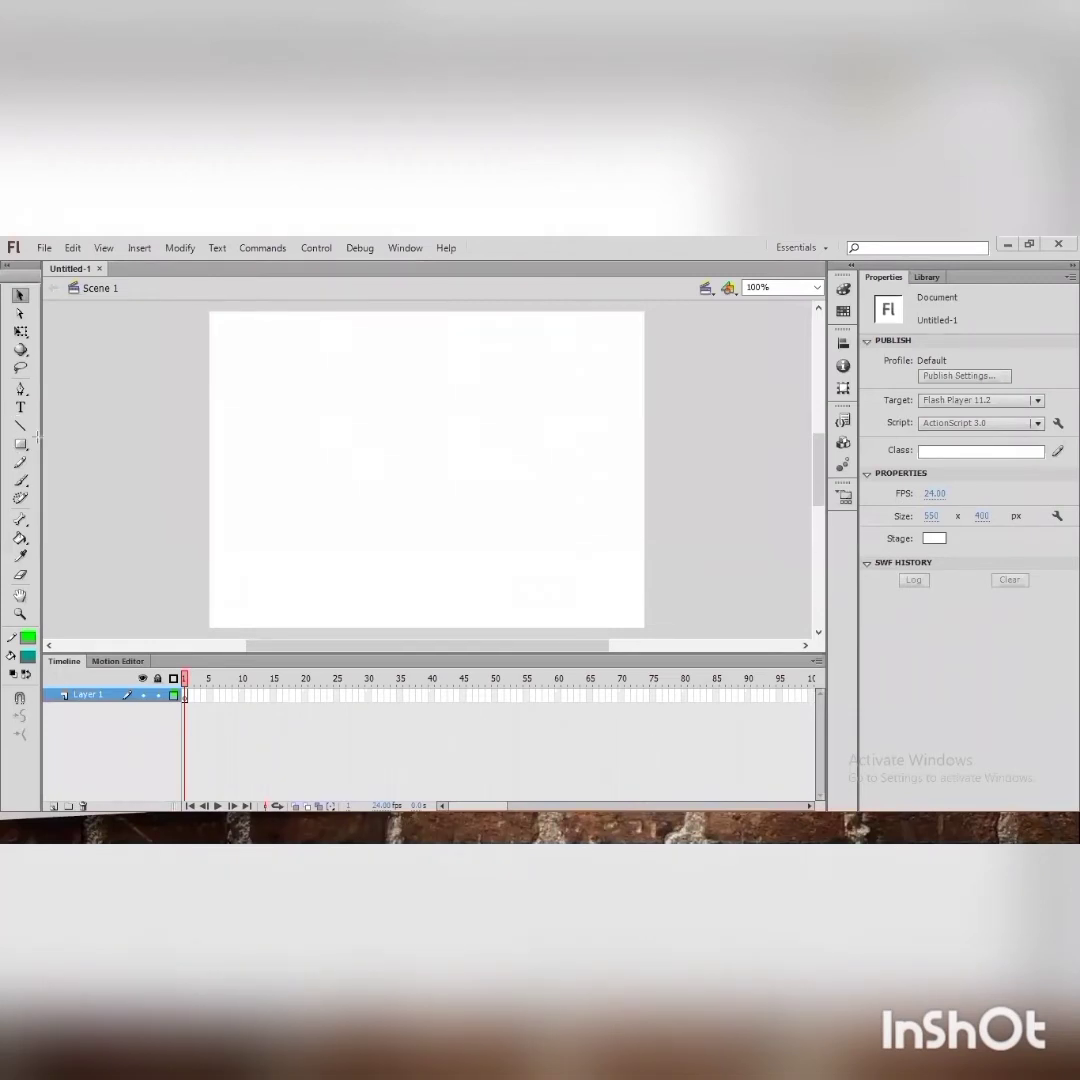
Draw a green horizontal line across the middle of the stage and a vertical line down from its left end.
left_click(35, 434)
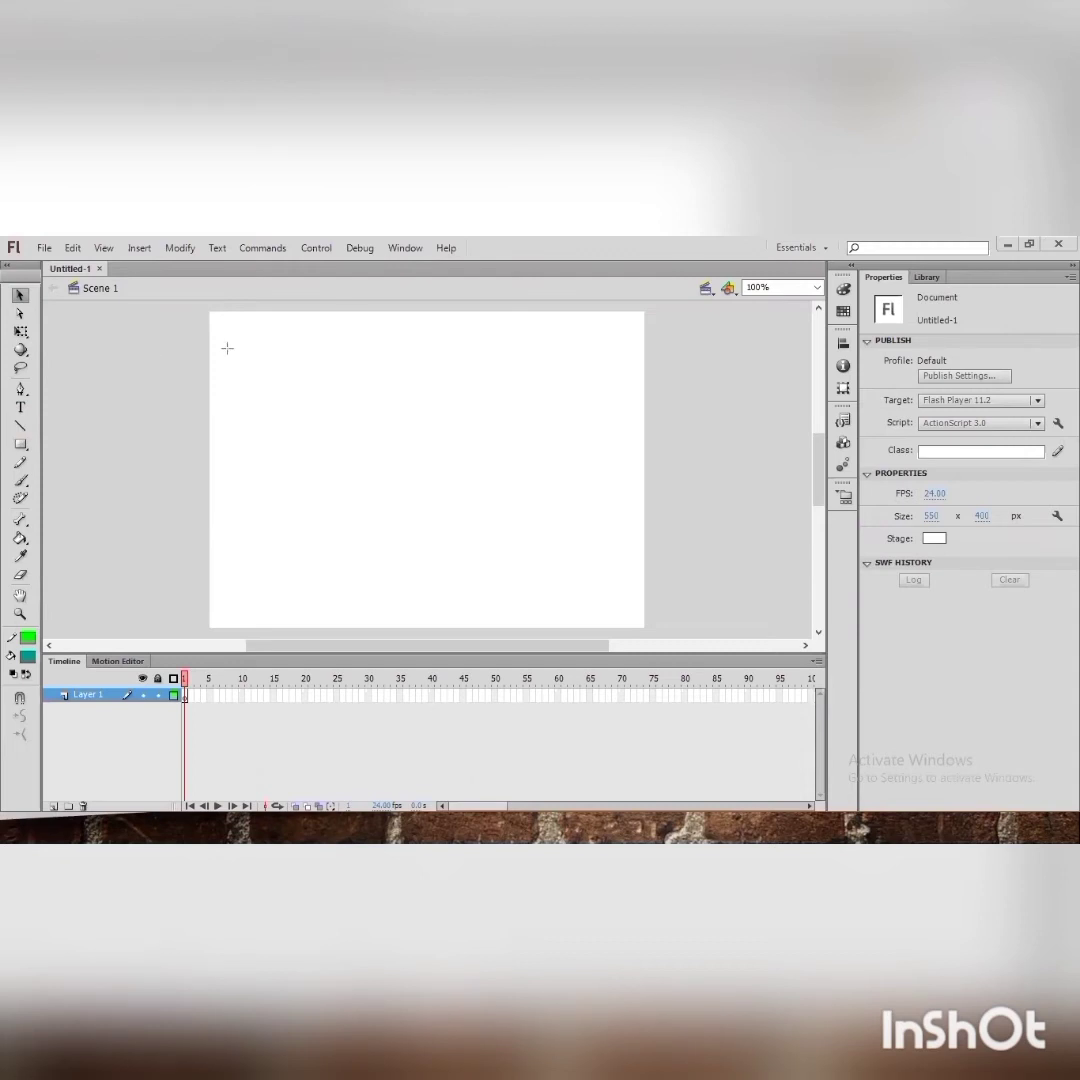
left_click(20, 428)
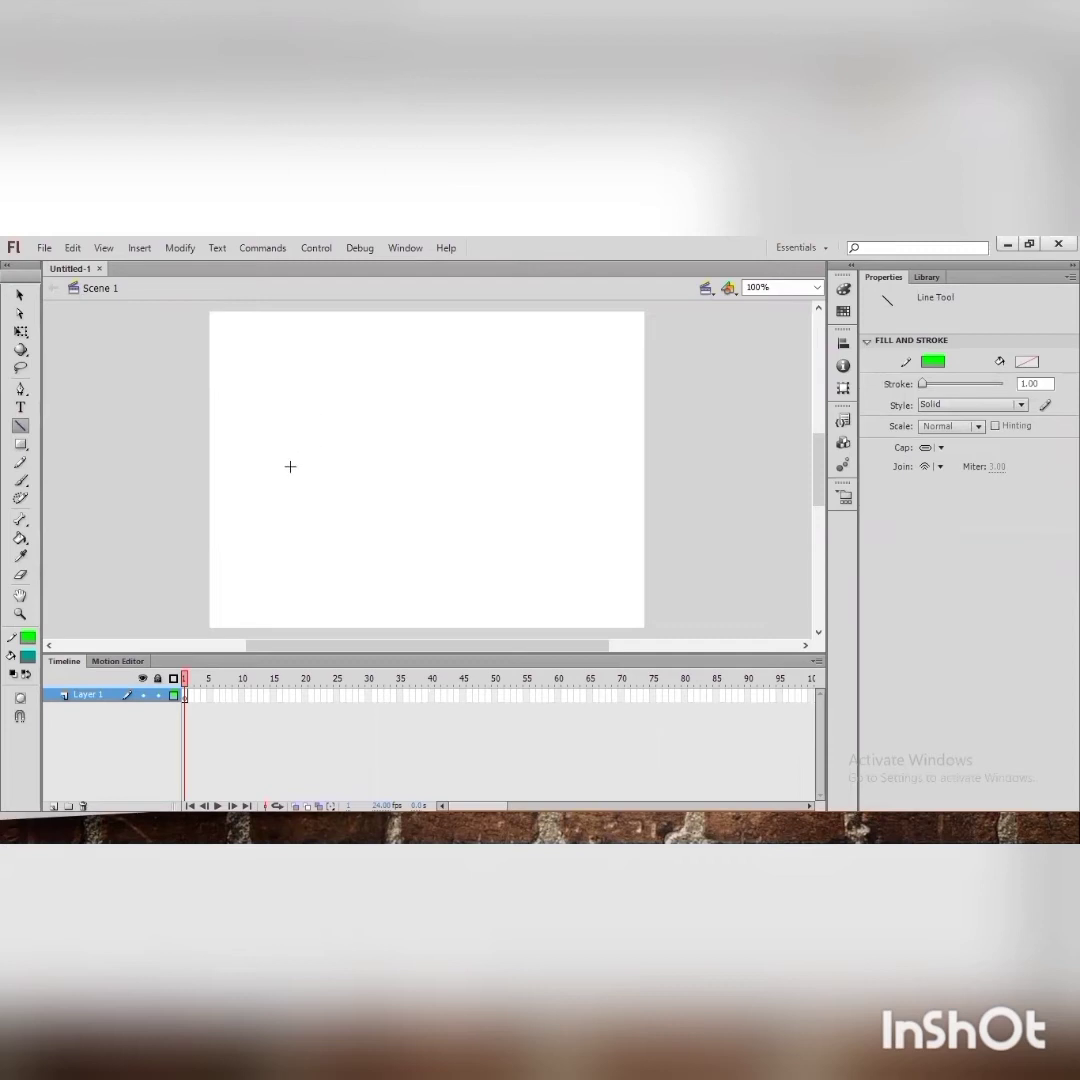
mouse_move(290, 466)
left_mouse_down()
mouse_move(526, 436)
mouse_move(540, 462)
mouse_move(566, 456)
mouse_move(610, 468)
left_mouse_up()
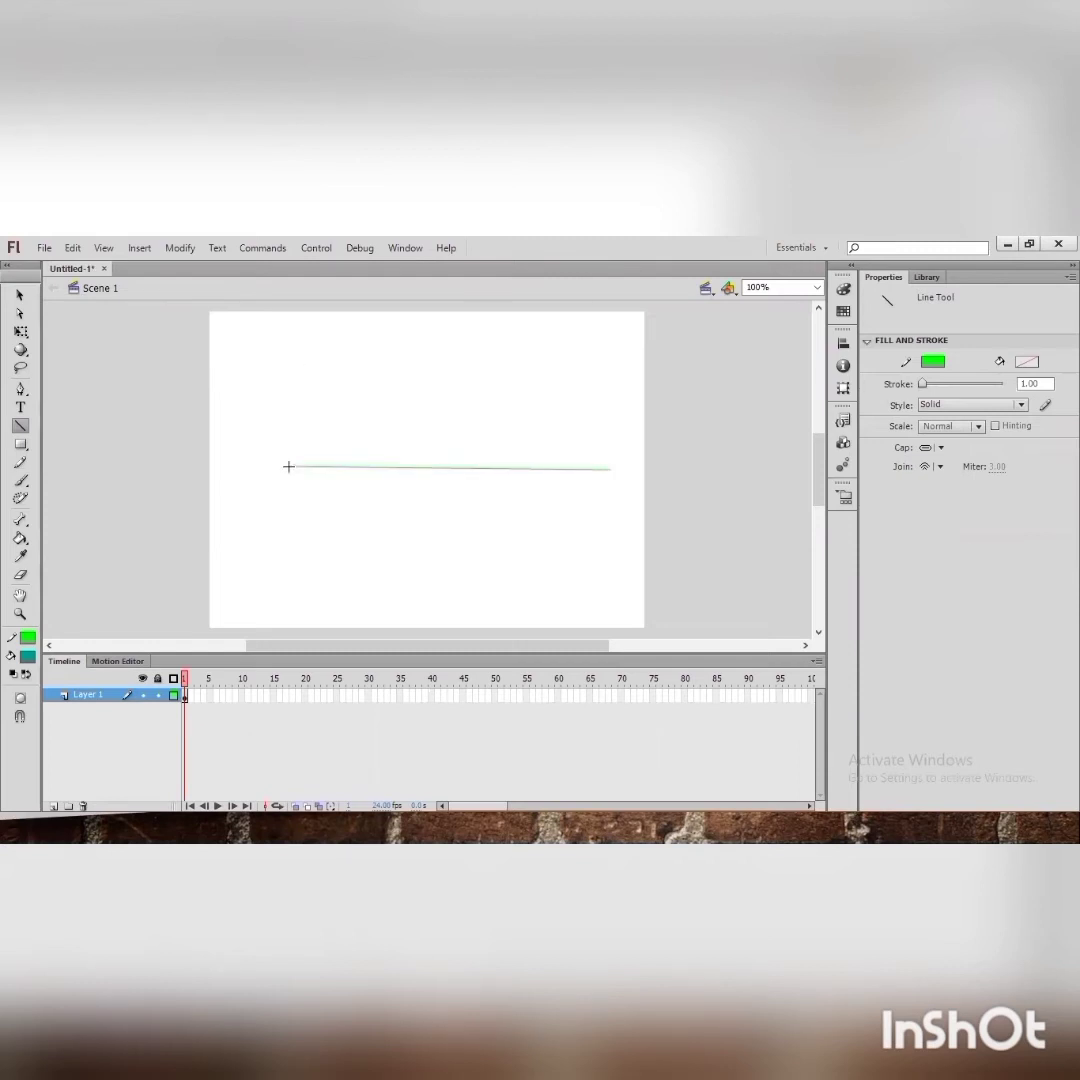
mouse_move(289, 467)
left_mouse_down()
mouse_move(304, 554)
mouse_move(284, 588)
mouse_move(287, 622)
left_mouse_up()
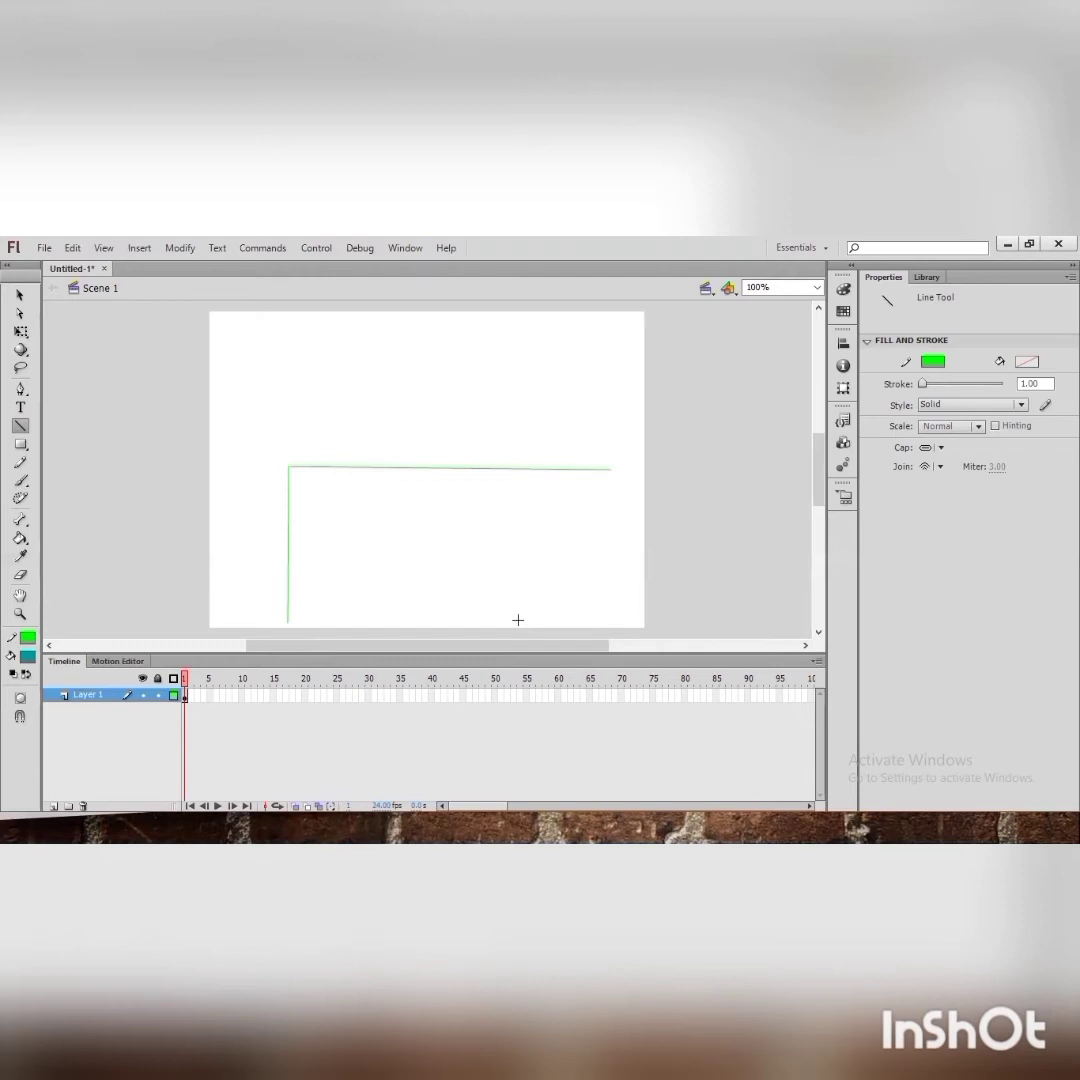
Draw a dark red Stippled vertical line with stroke 34.30 down from the horizontal line's right end.
left_click(940, 360)
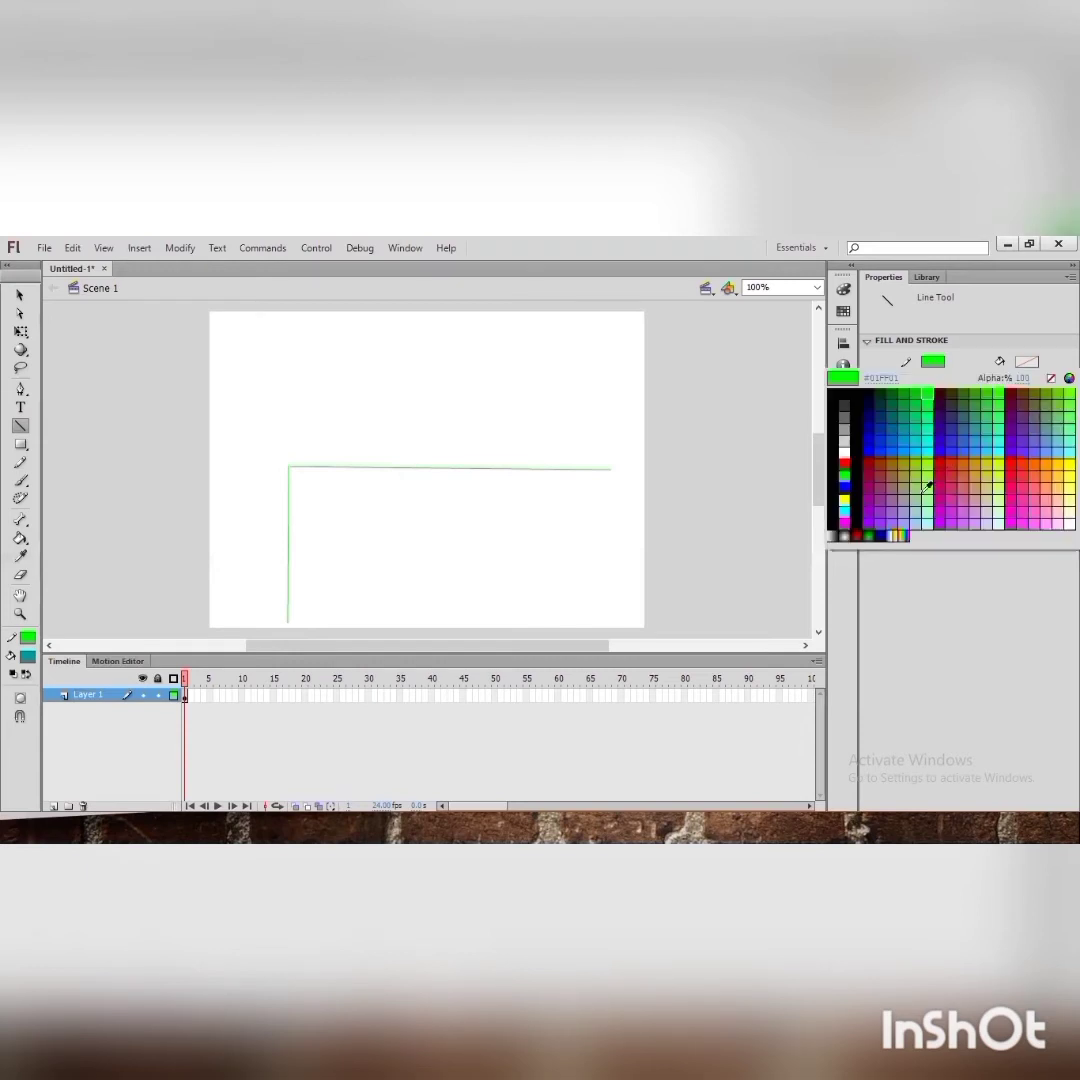
left_click(867, 480)
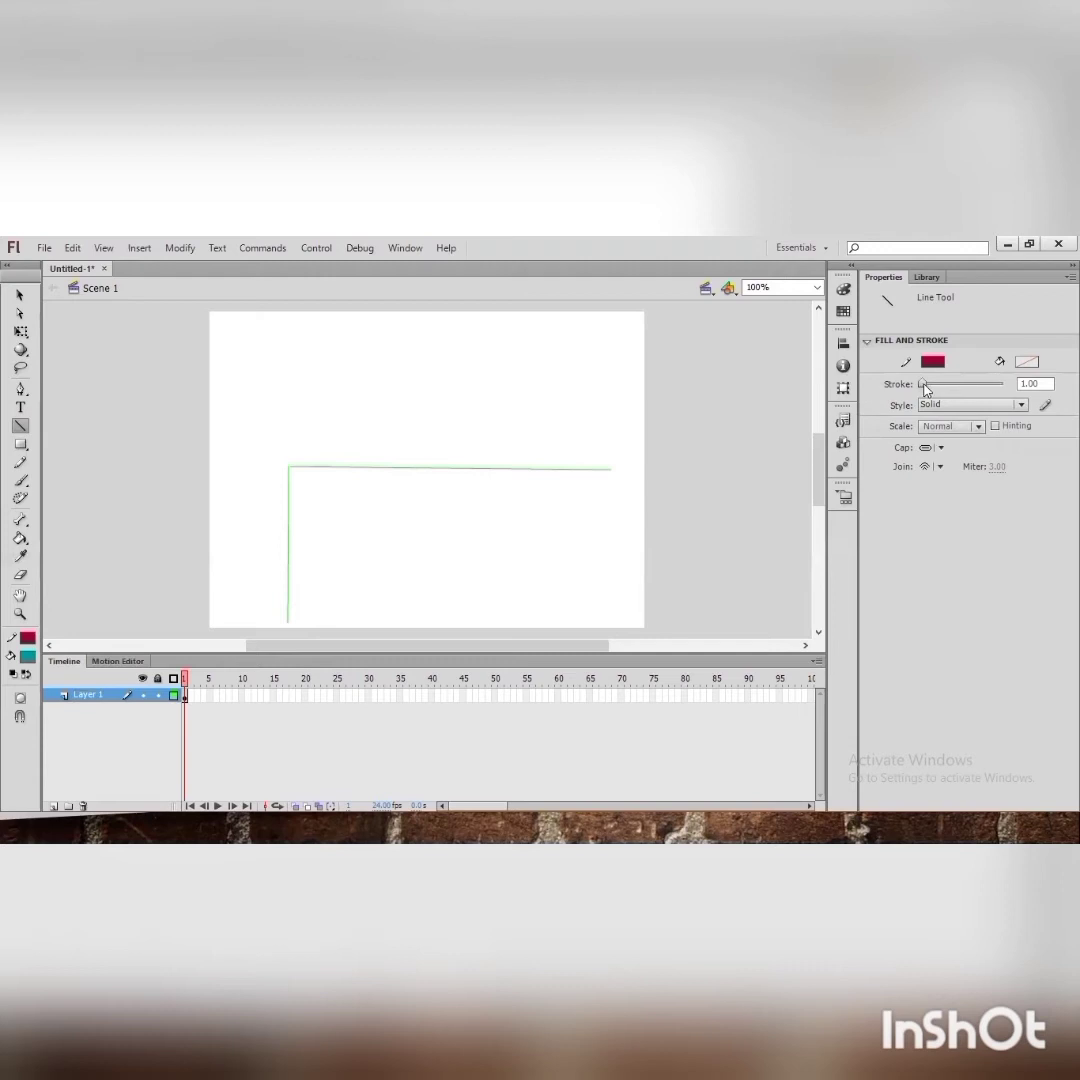
mouse_move(923, 388)
left_mouse_down()
mouse_move(975, 390)
mouse_move(923, 388)
mouse_move(935, 388)
left_mouse_up()
left_click(1020, 405)
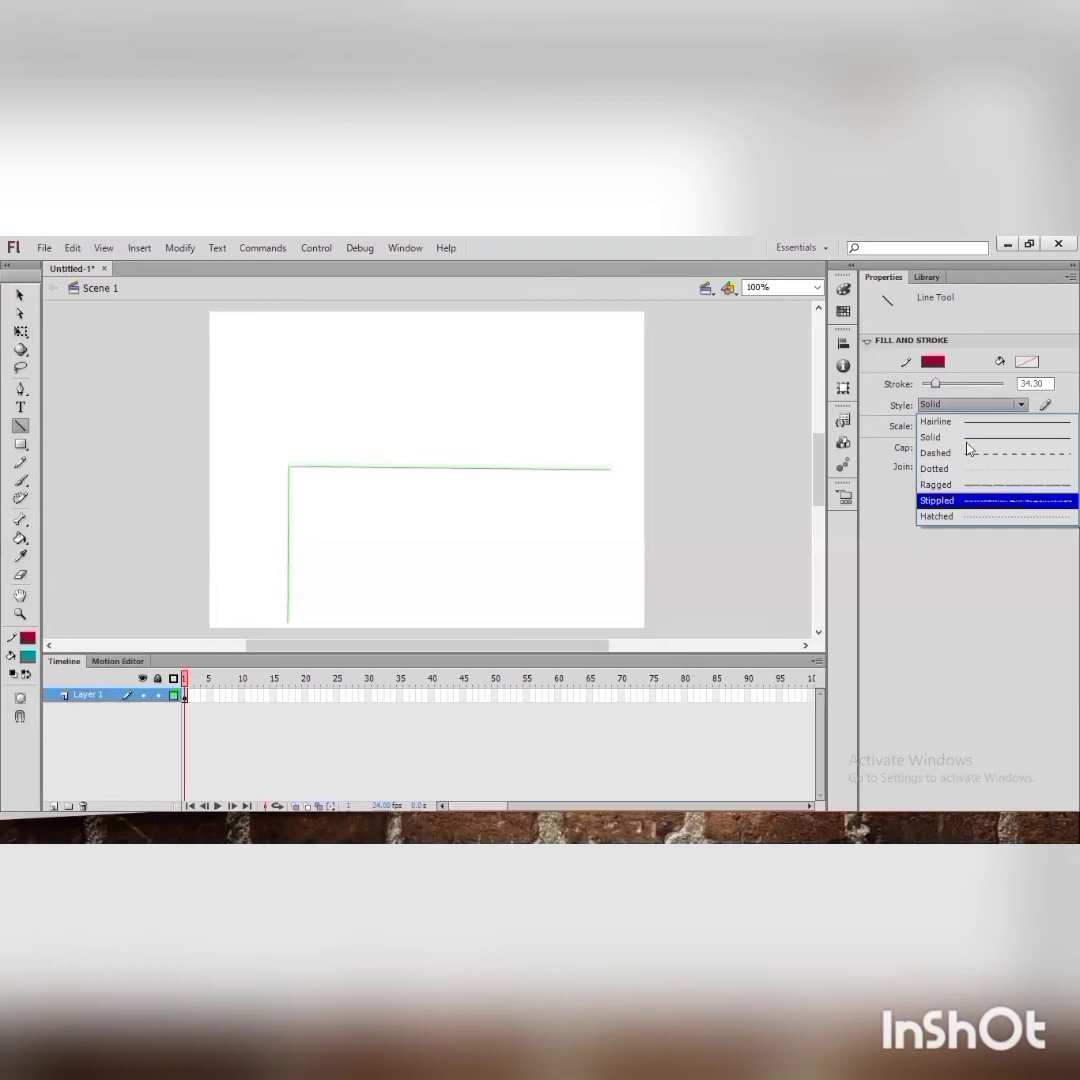
left_click(990, 505)
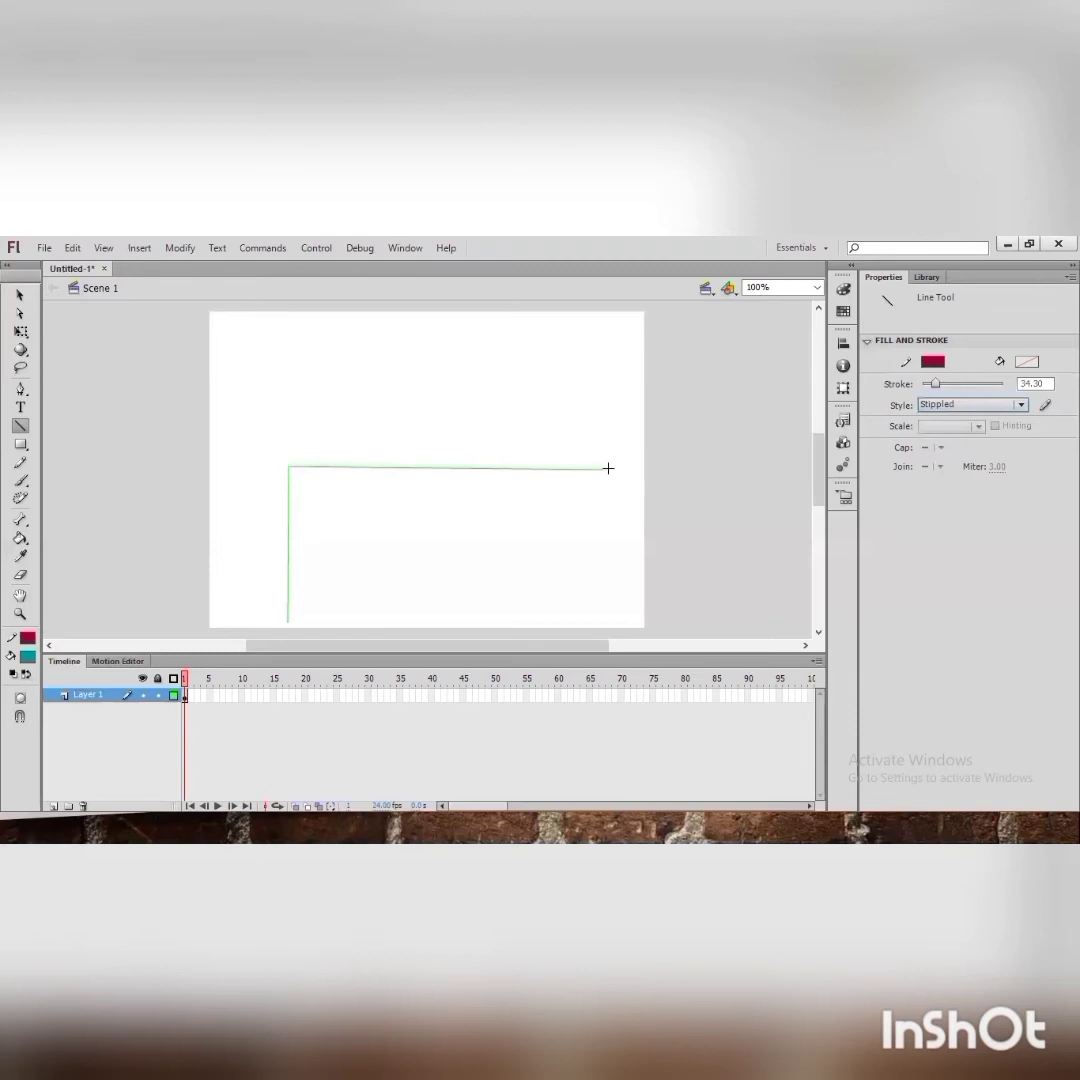
left_click_drag(609, 469, 609, 628)
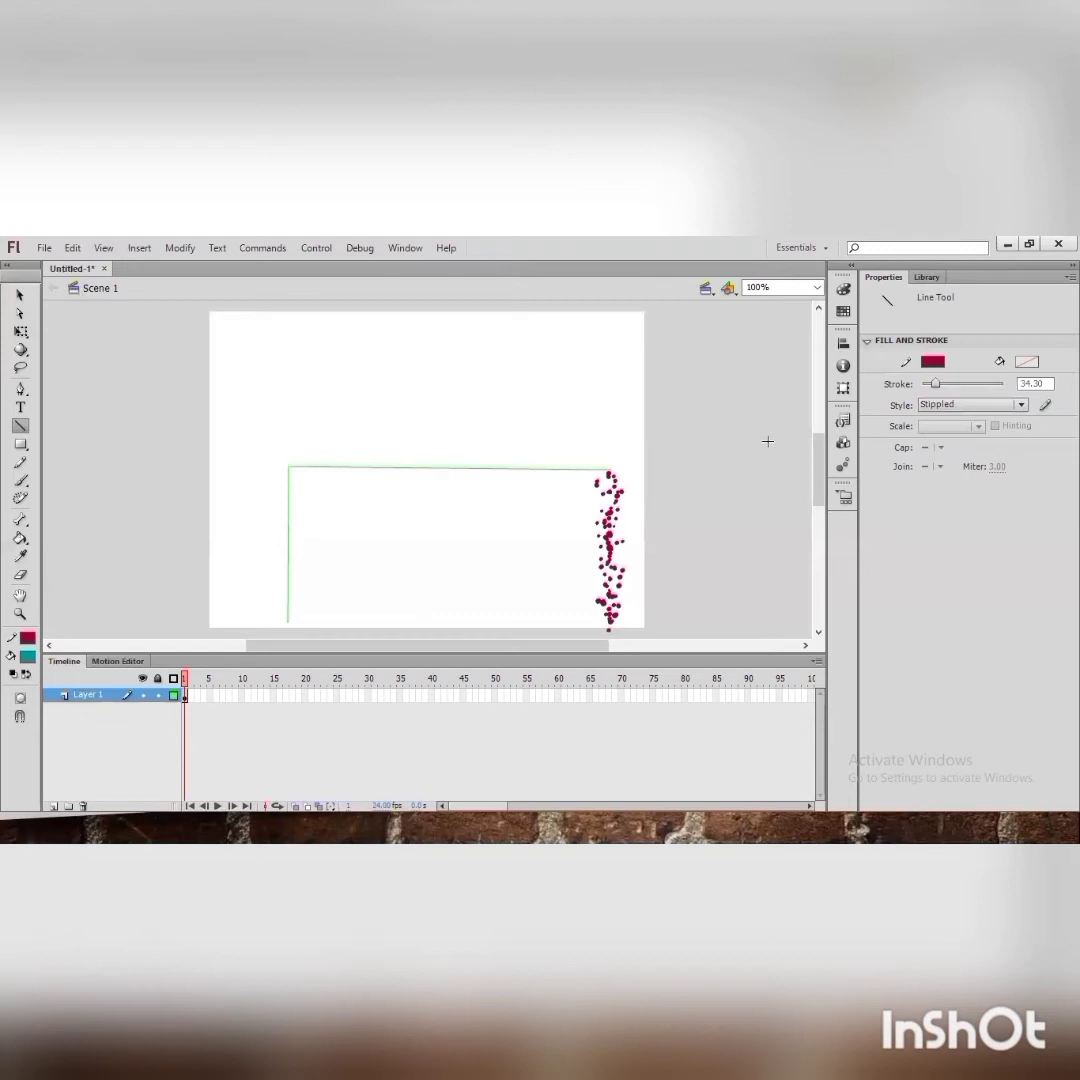
Delete all the lines on the stage.
key("ctrl+a")
key("Delete")
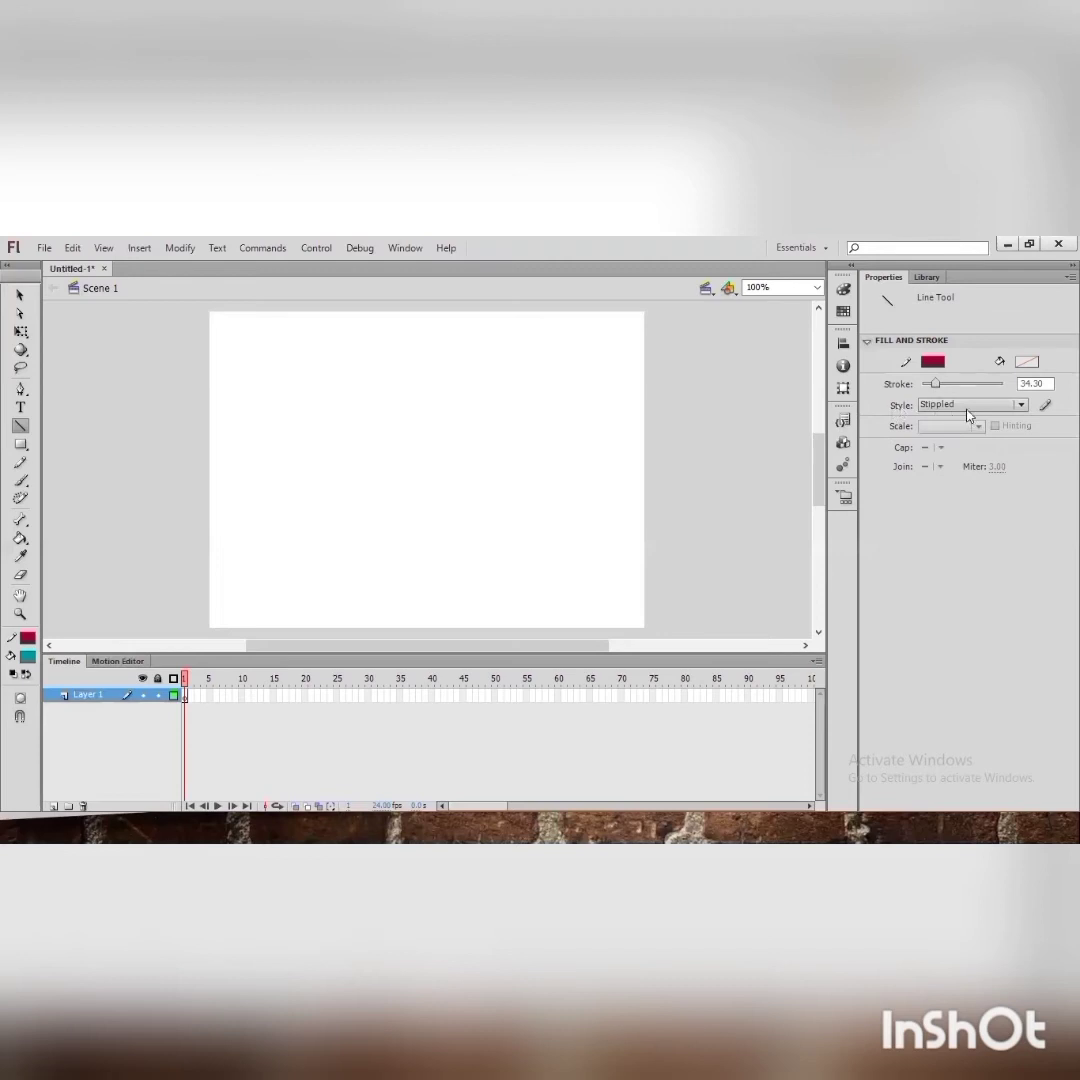
Draw a horizontal Ragged line in the upper part of the stage with a red gradient and stroke 18.60.
left_click(933, 362)
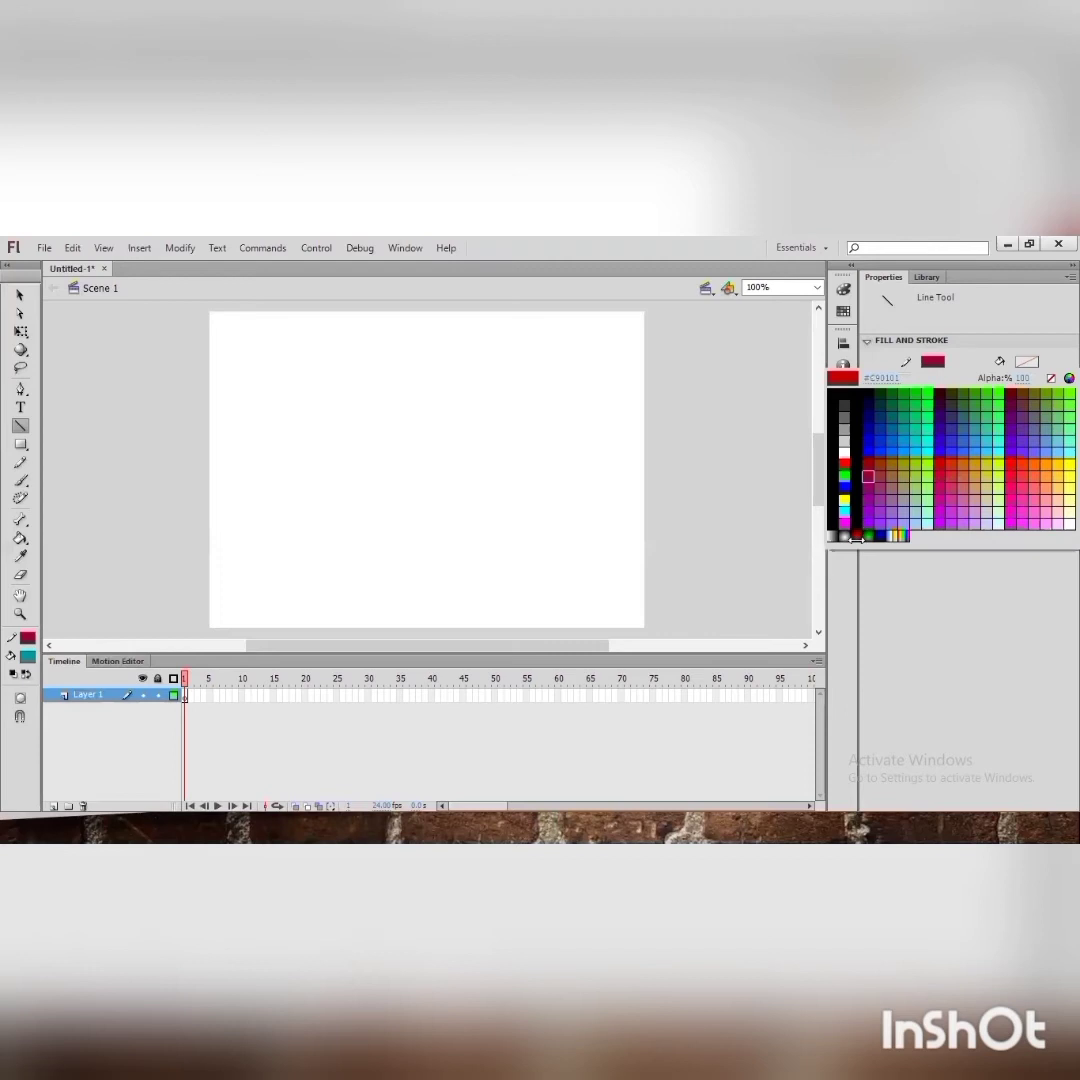
key("Escape")
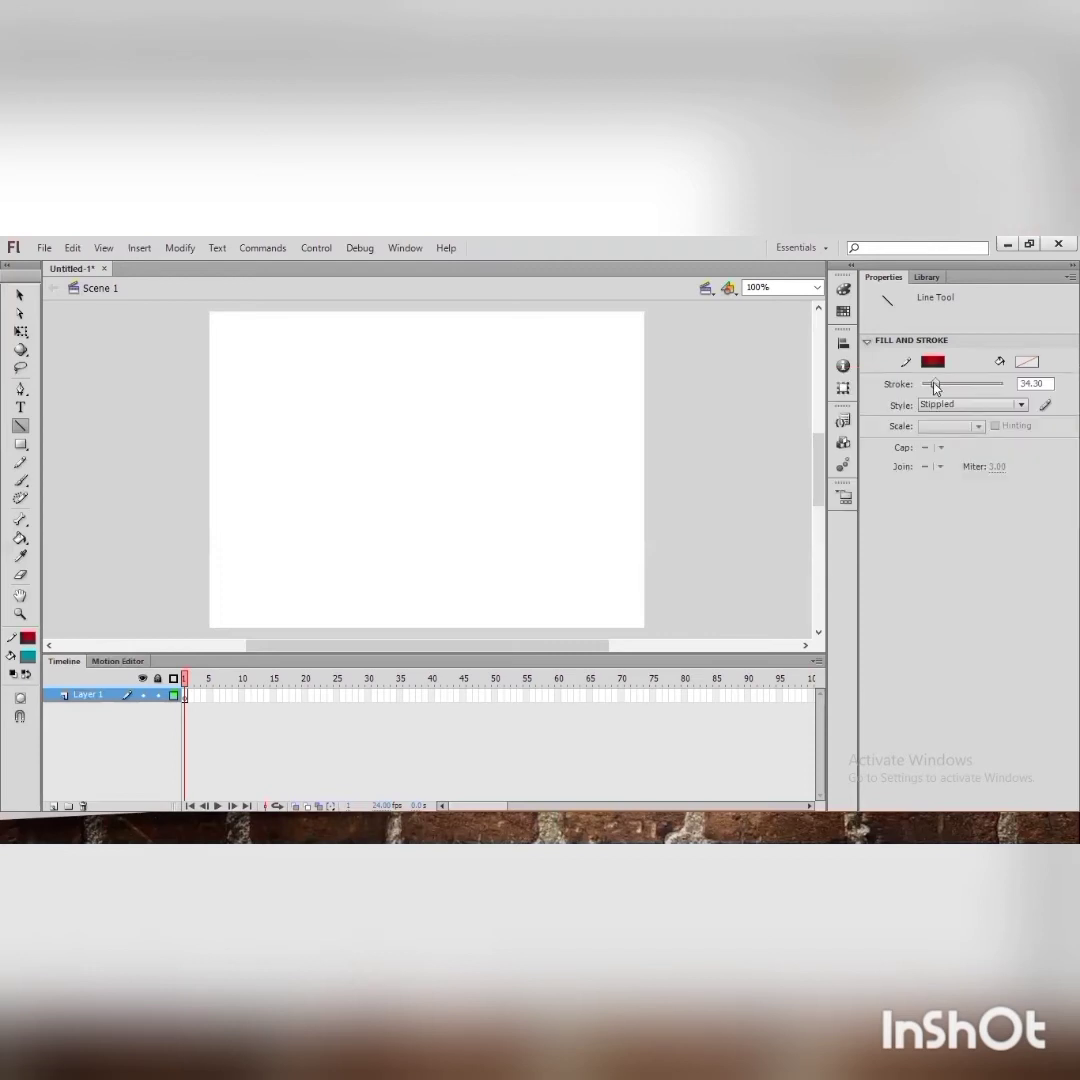
left_click_drag(935, 386, 929, 385)
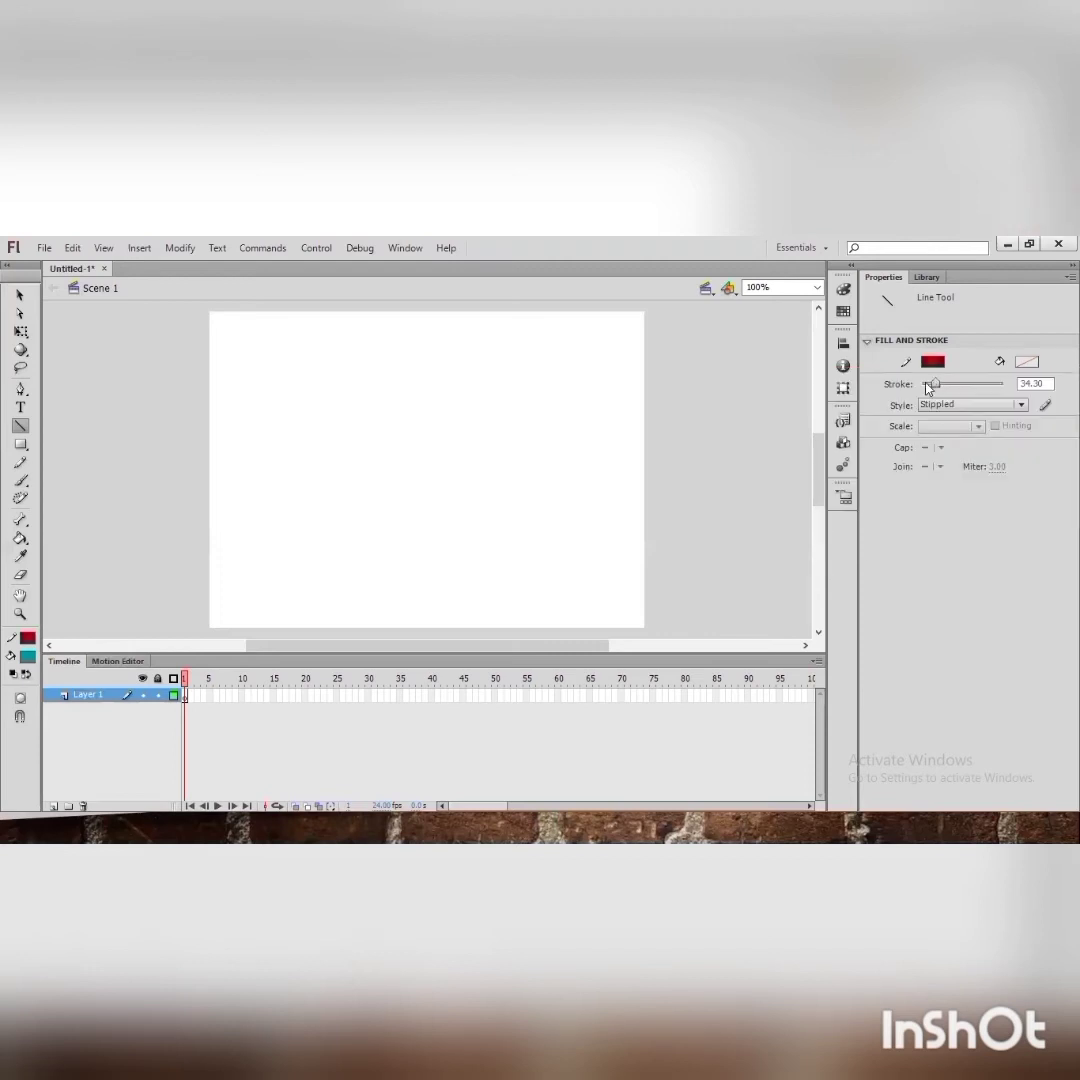
left_click(1022, 405)
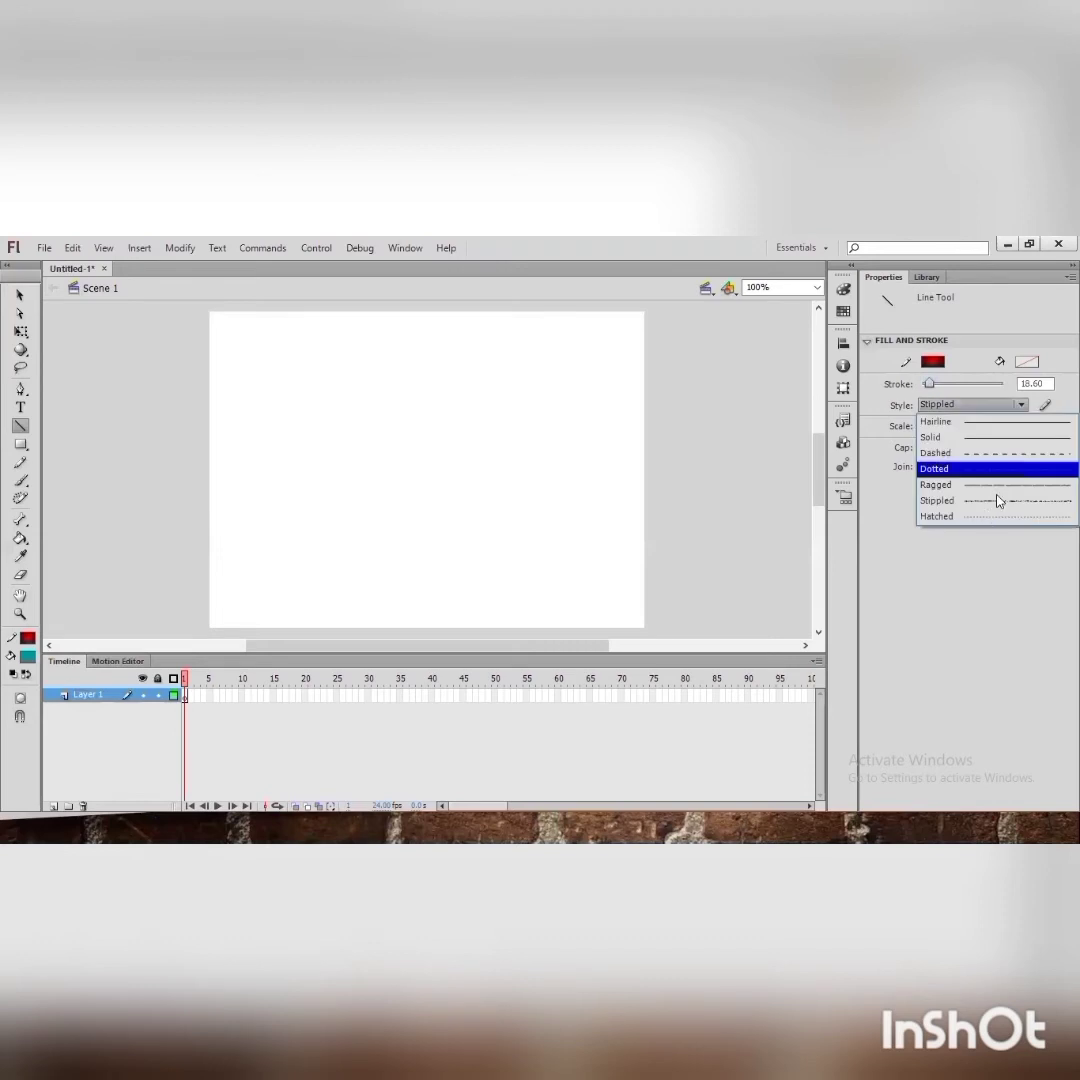
left_click(1001, 489)
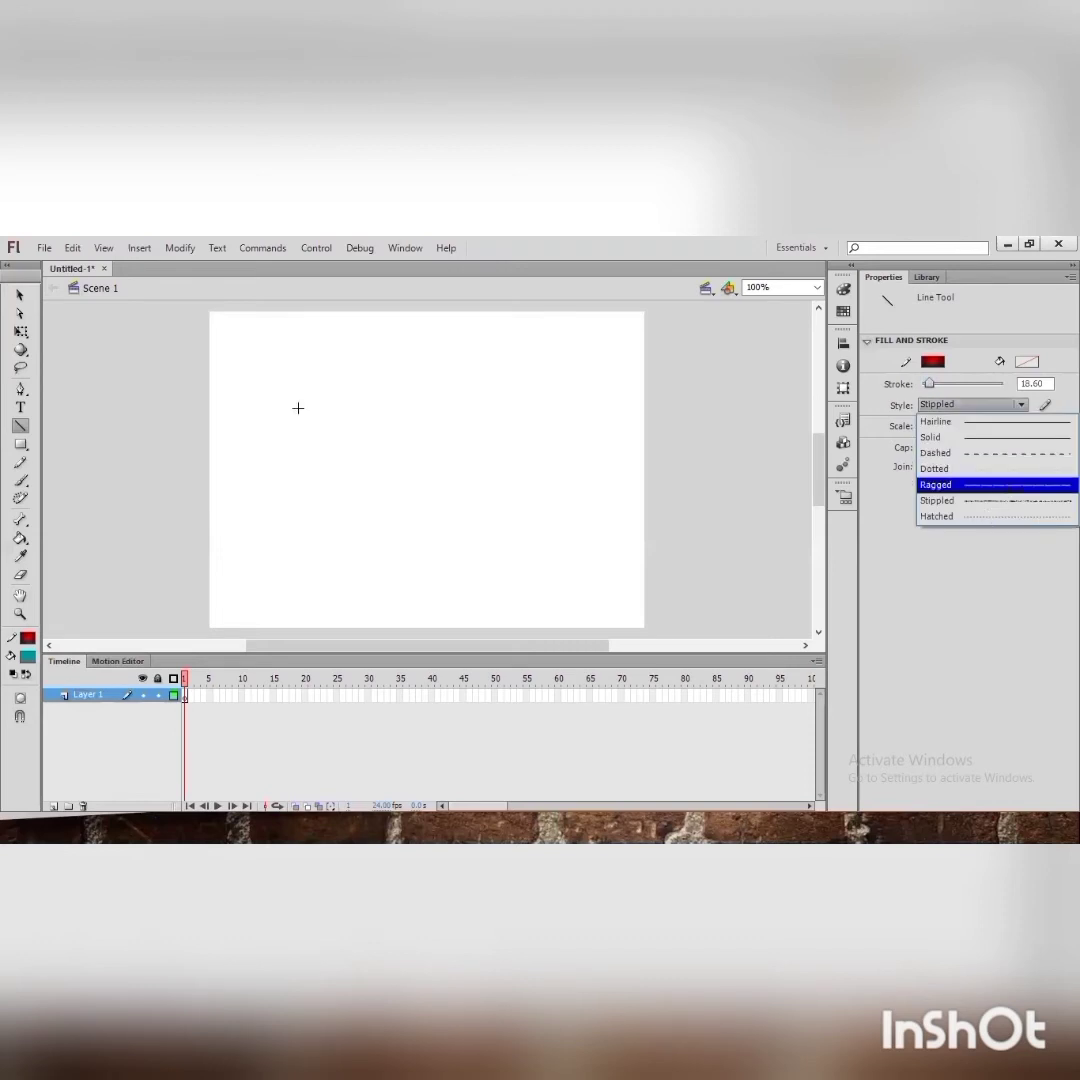
left_click_drag(260, 415, 509, 420)
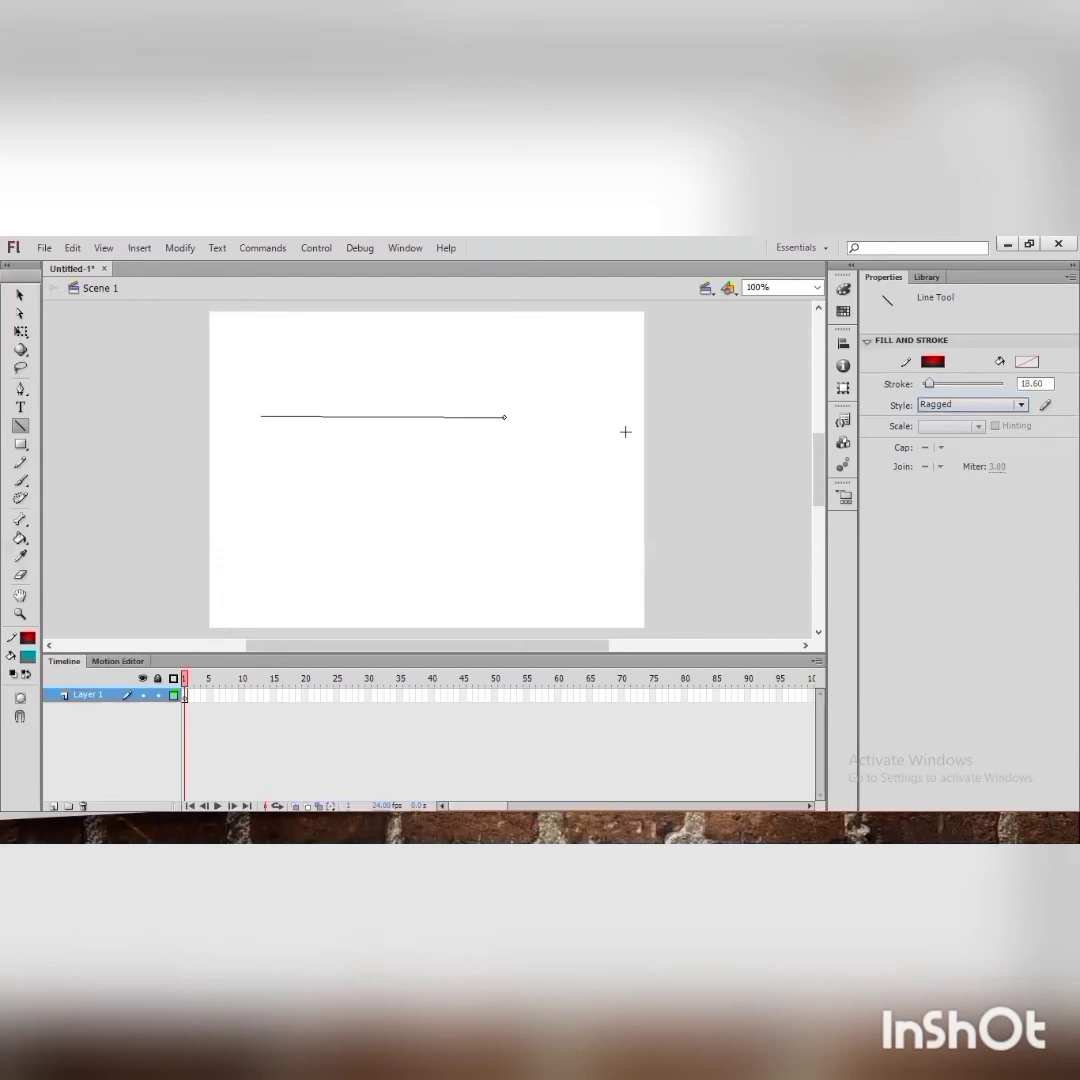
Draw a horizontal Solid line below the ragged one and bend its middle downward into a curve.
left_click(1021, 405)
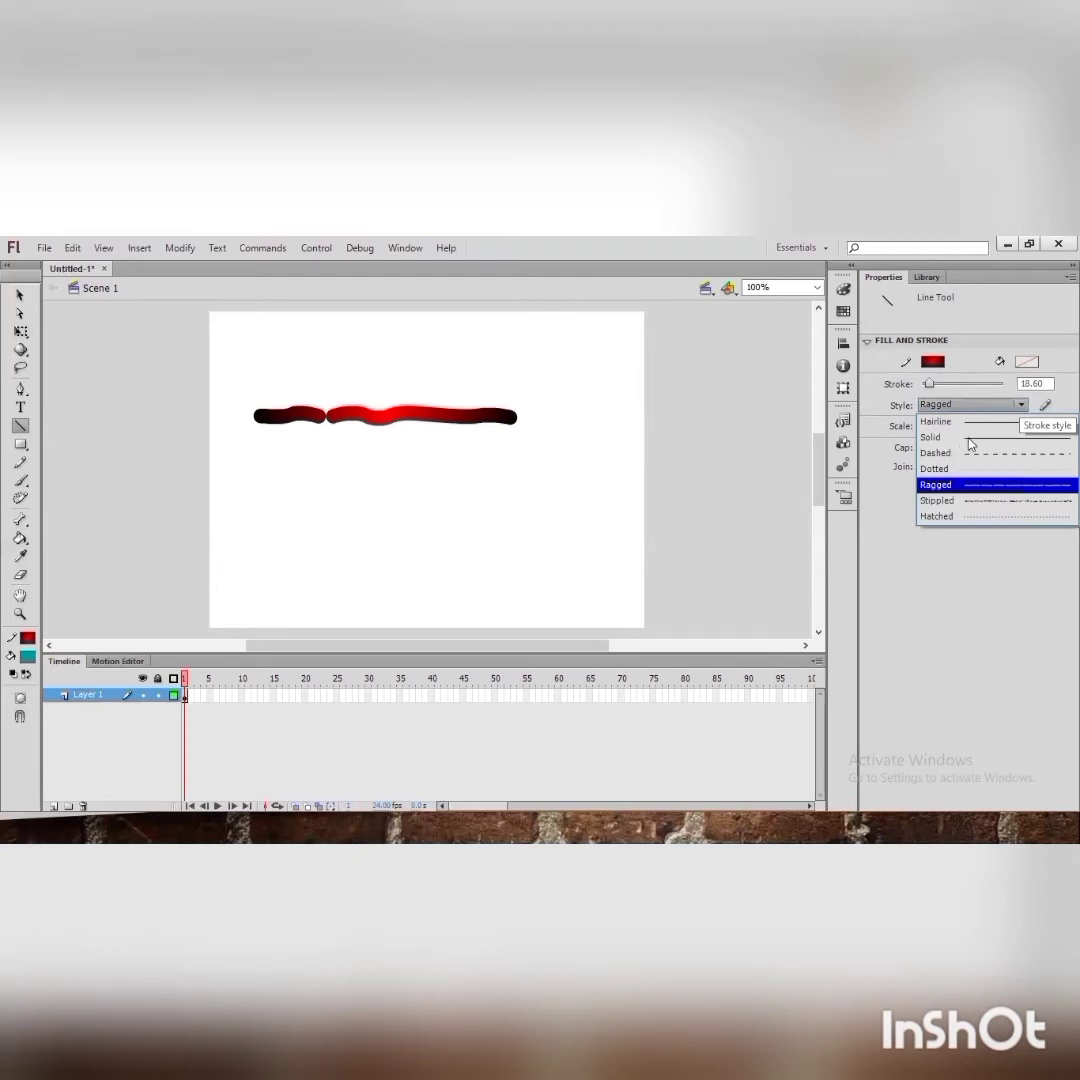
left_click(968, 438)
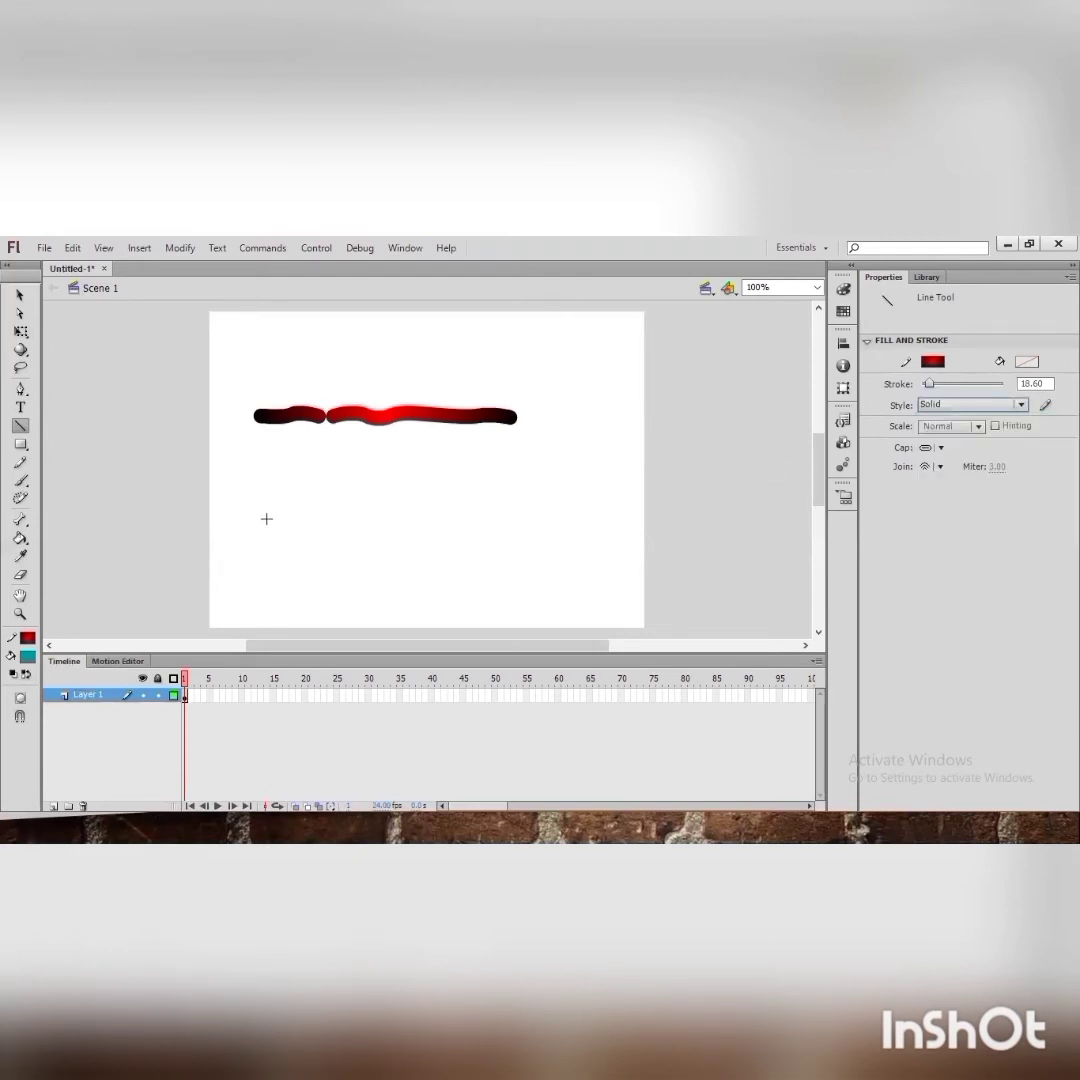
left_click_drag(259, 519, 558, 519)
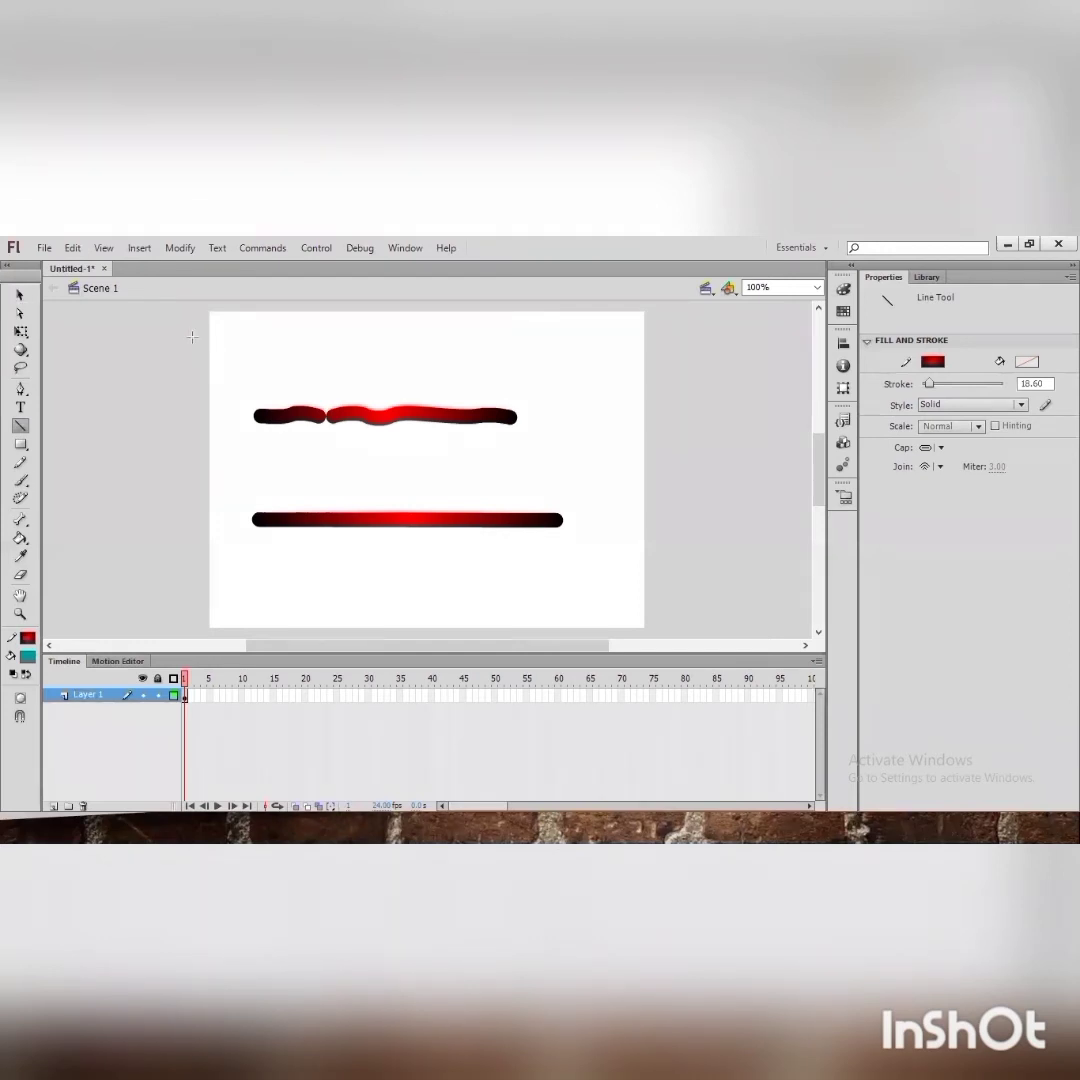
left_click(20, 297)
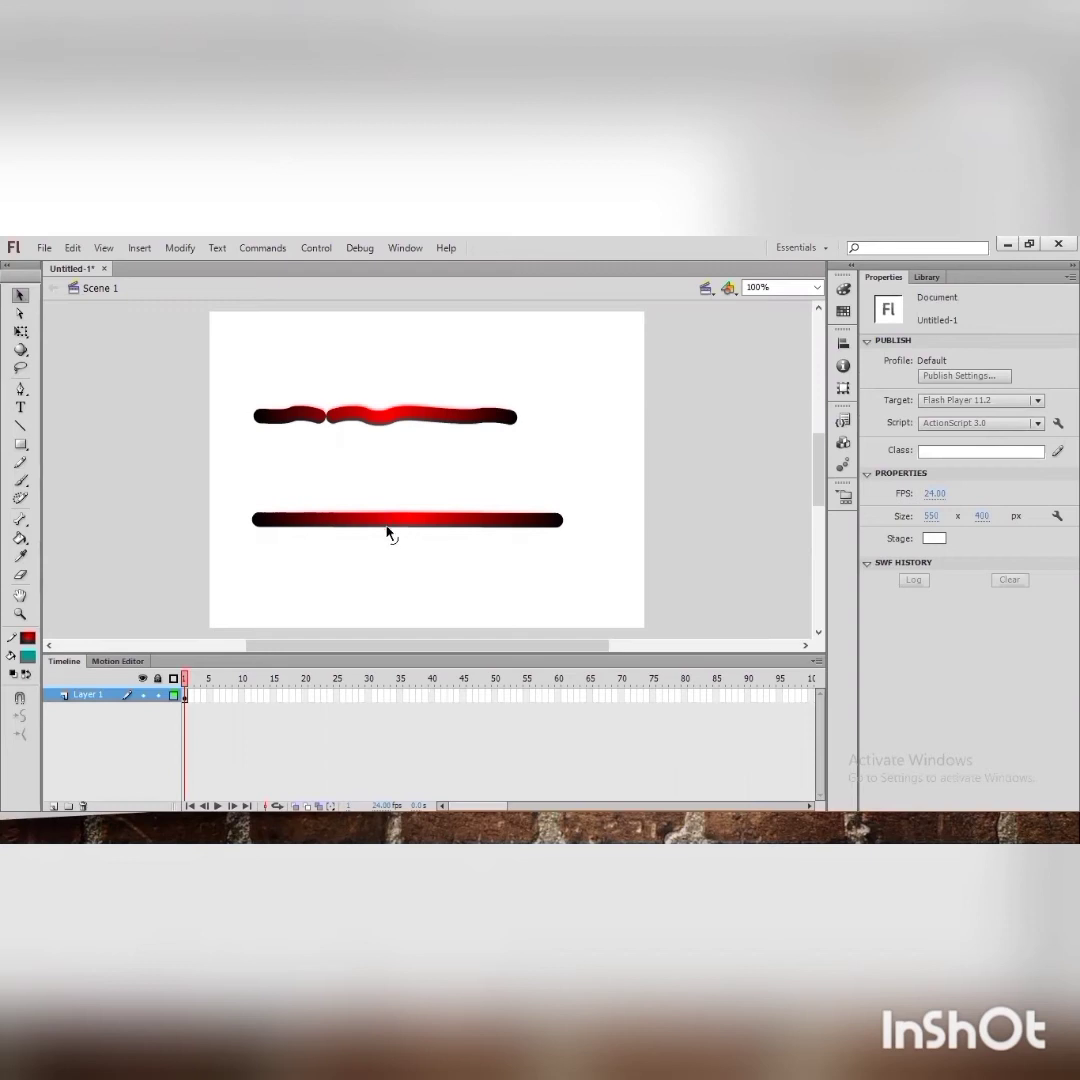
mouse_move(388, 532)
left_mouse_down()
mouse_move(400, 567)
mouse_move(378, 624)
mouse_move(391, 633)
mouse_move(396, 460)
mouse_move(408, 440)
mouse_move(410, 598)
mouse_move(447, 598)
left_mouse_up()
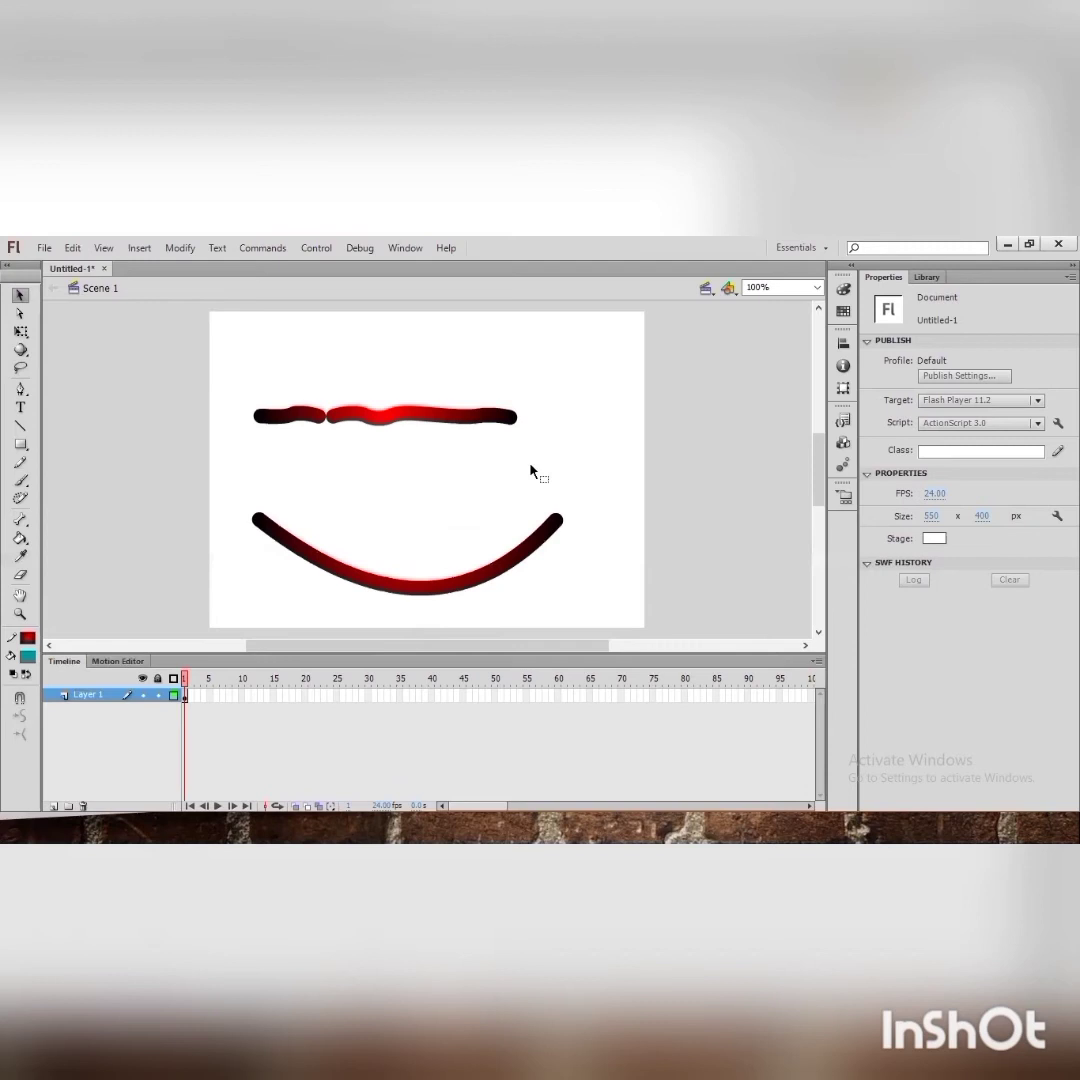
Create a new ActionScript 3.0 document and draw a thick horizontal line across the middle of its stage.
key("ctrl+n")
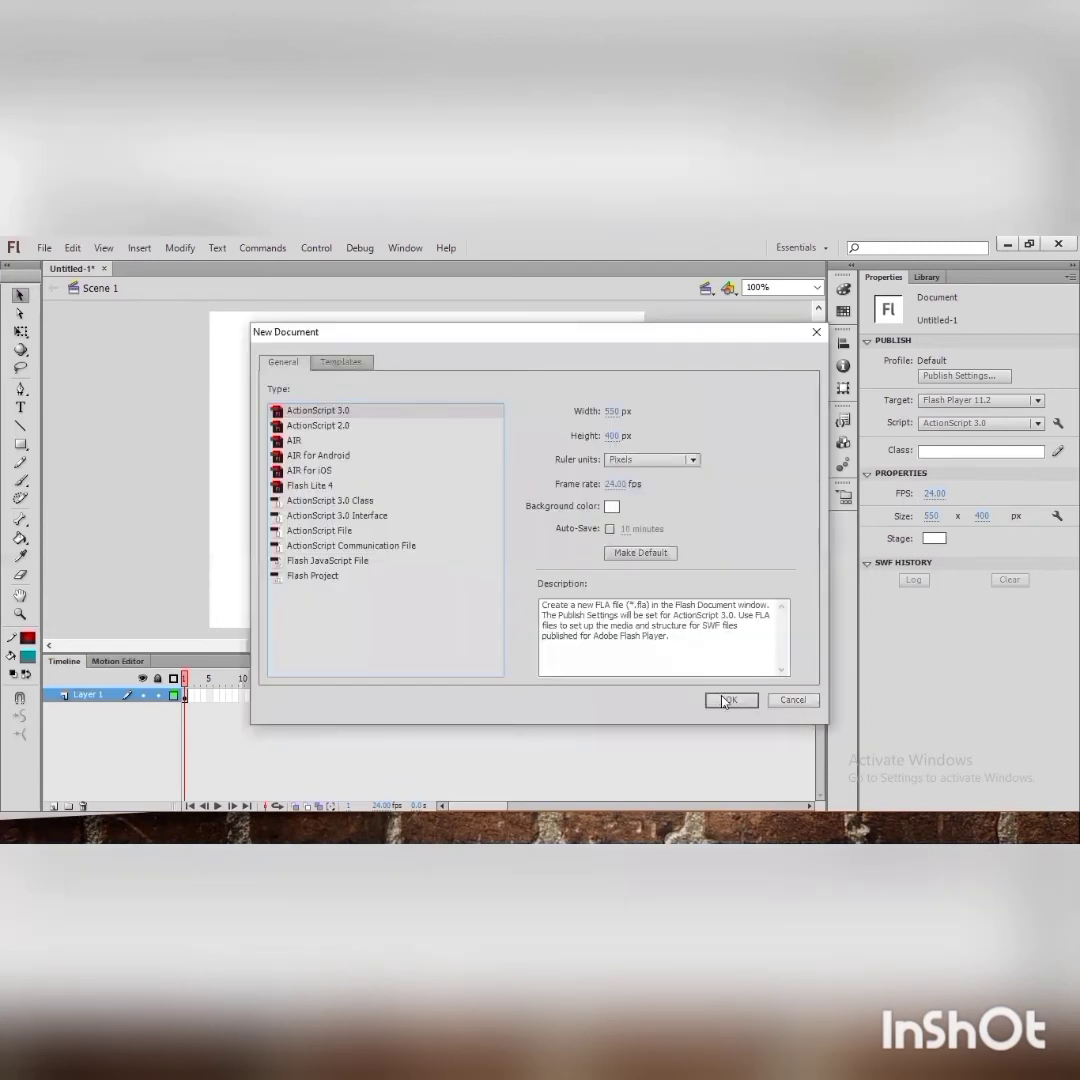
key("Escape")
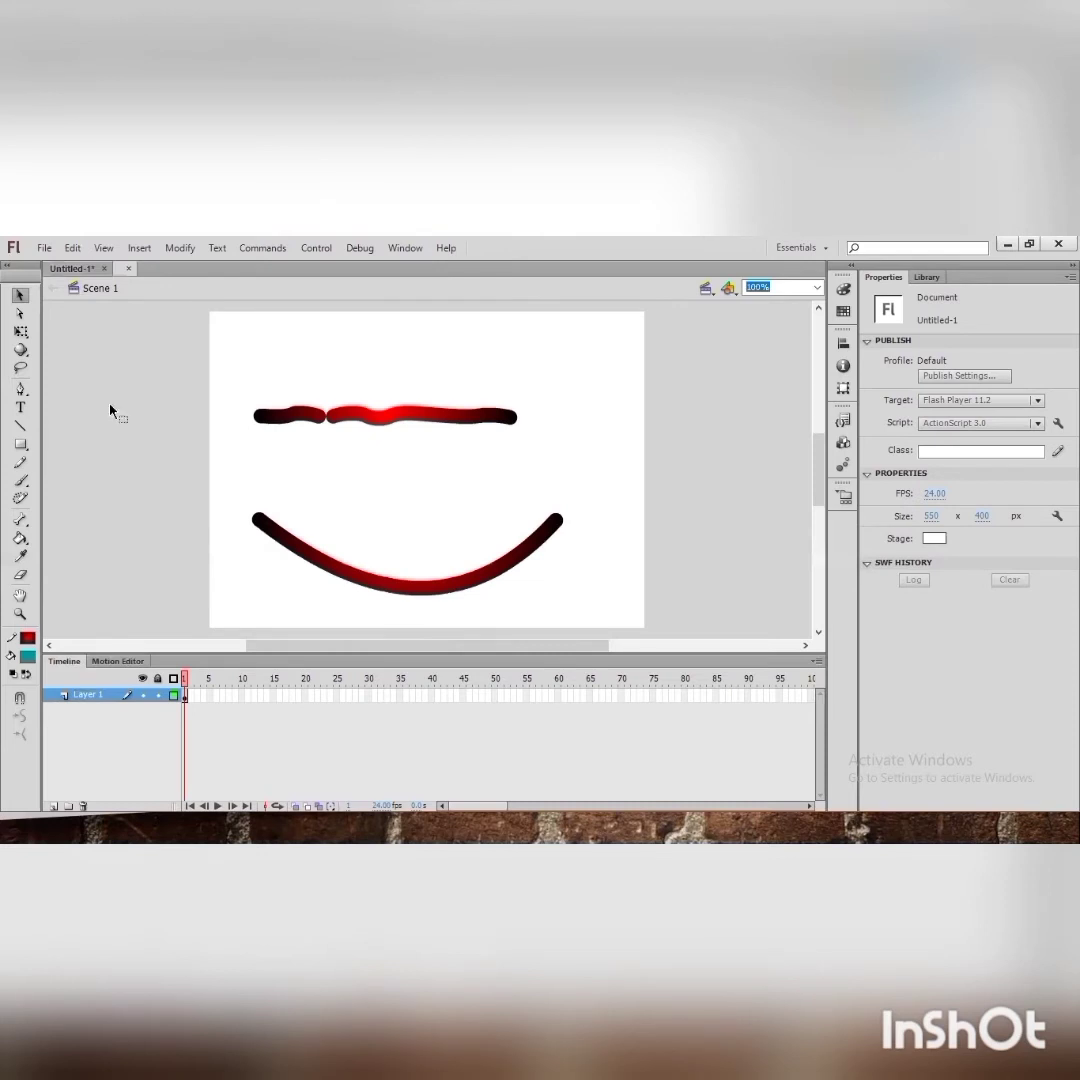
left_click(20, 426)
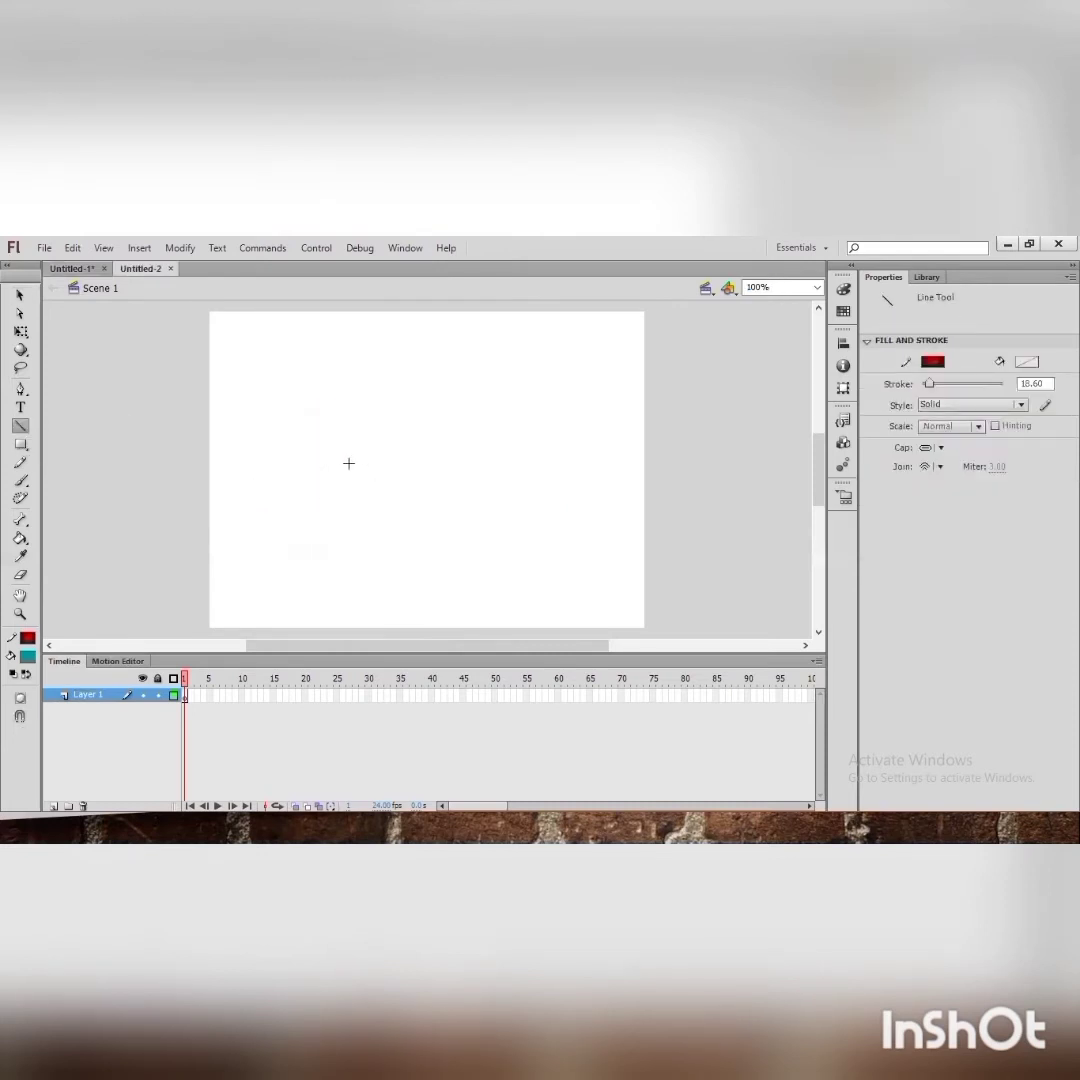
mouse_move(333, 465)
left_mouse_down()
mouse_move(424, 456)
mouse_move(573, 466)
left_mouse_up()
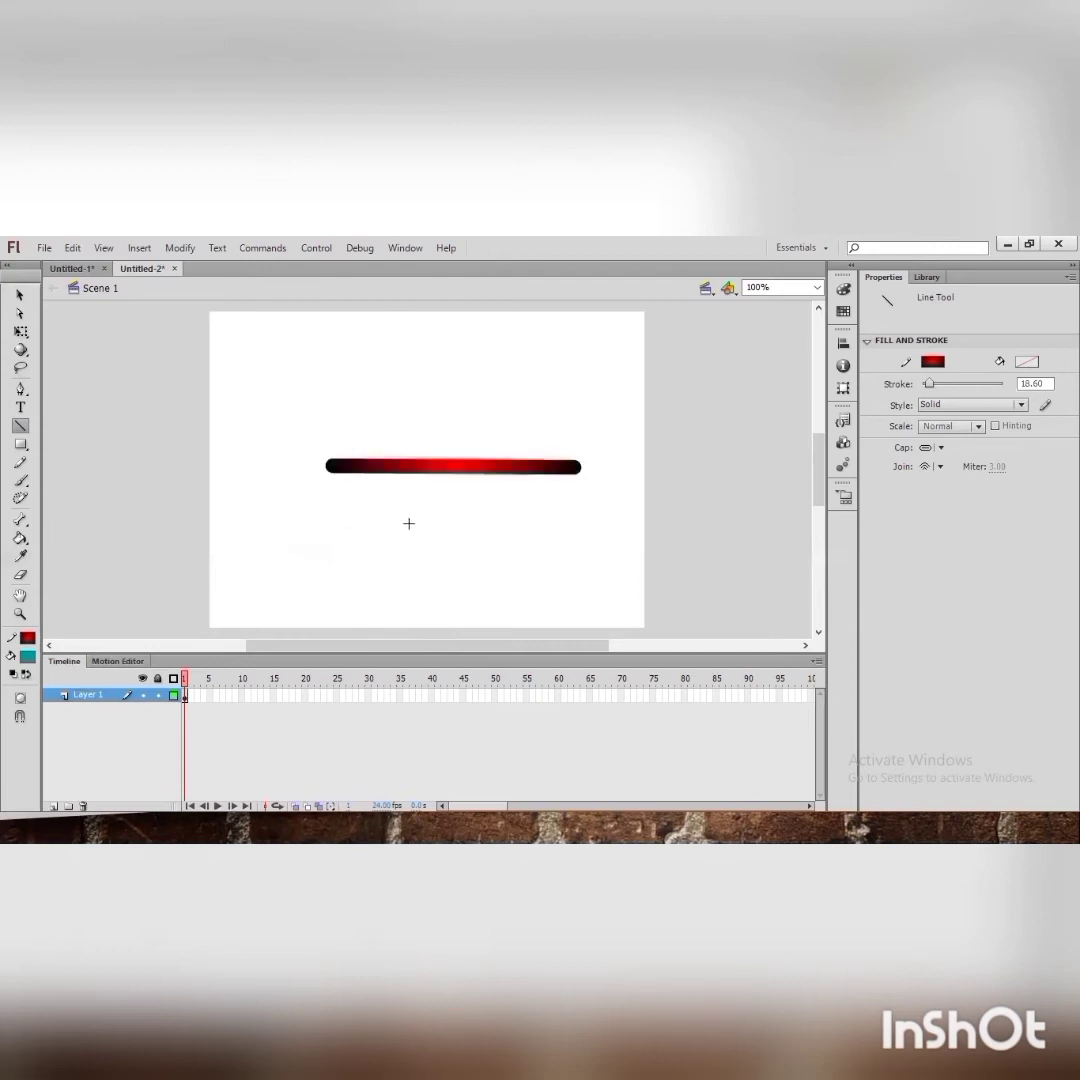
Reshape the horizontal line by pulling its middle into a curve with the Selection tool.
left_click(20, 296)
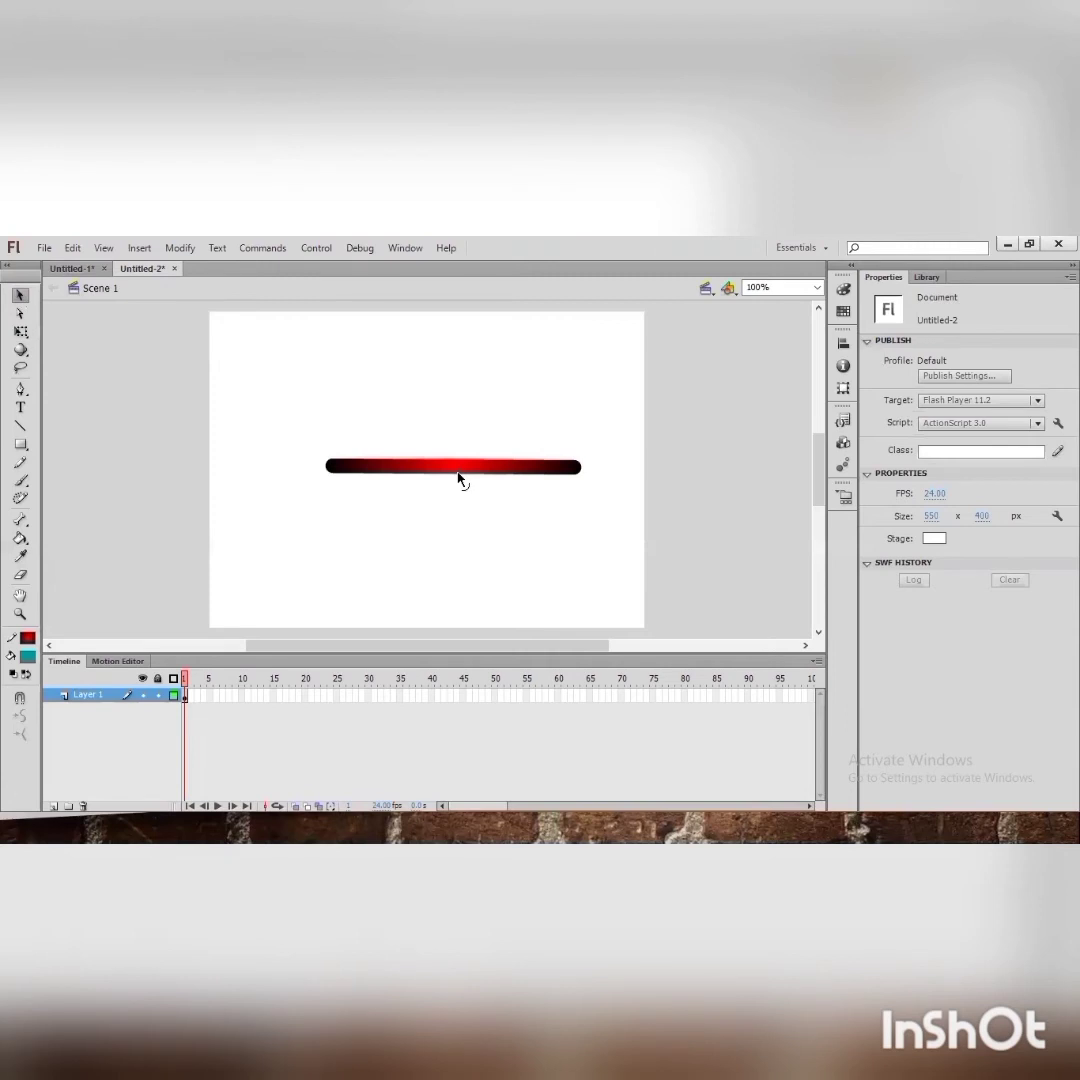
mouse_move(455, 512)
left_mouse_down()
mouse_move(448, 533)
mouse_move(485, 610)
mouse_move(465, 477)
left_mouse_up()
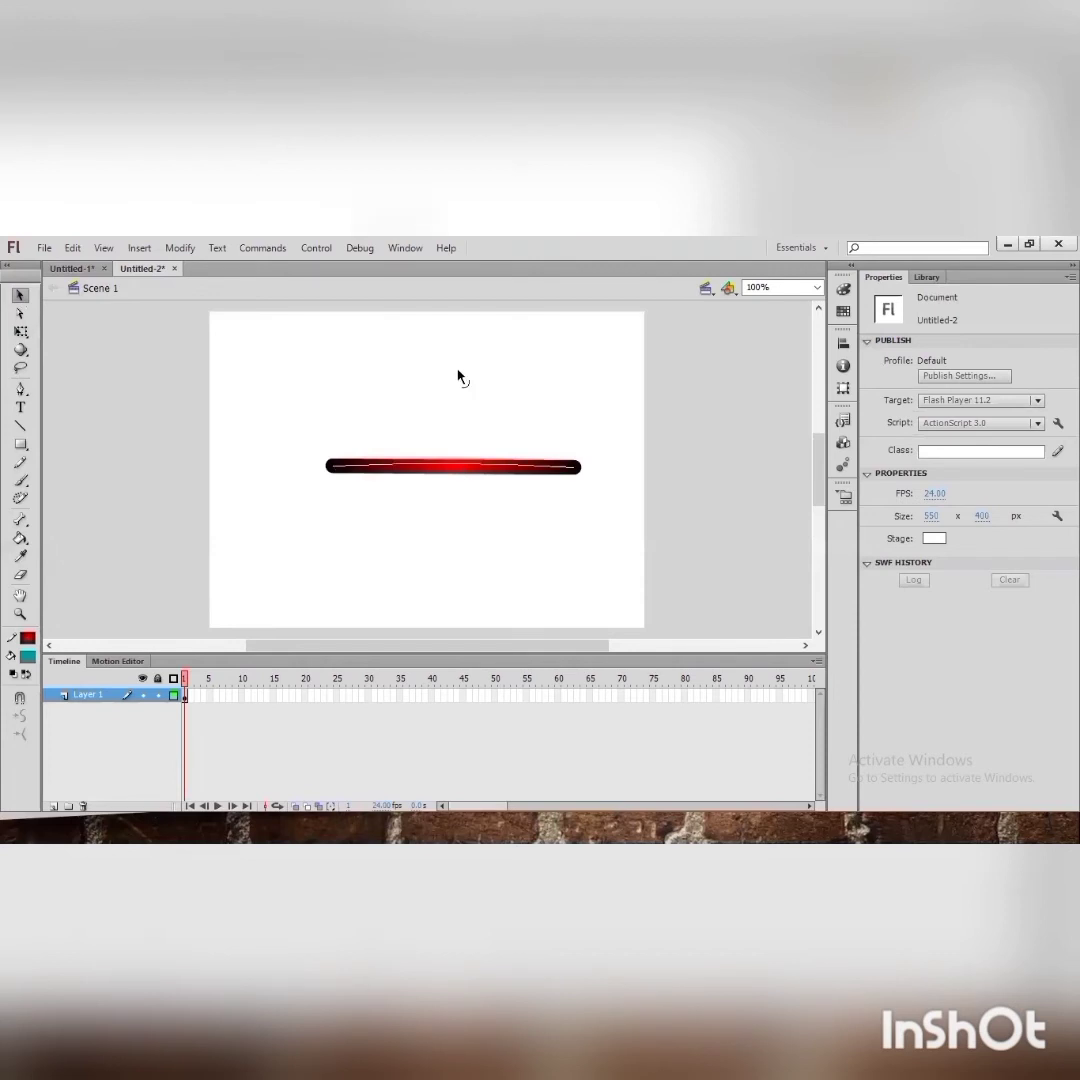
left_click_drag(458, 376, 468, 602)
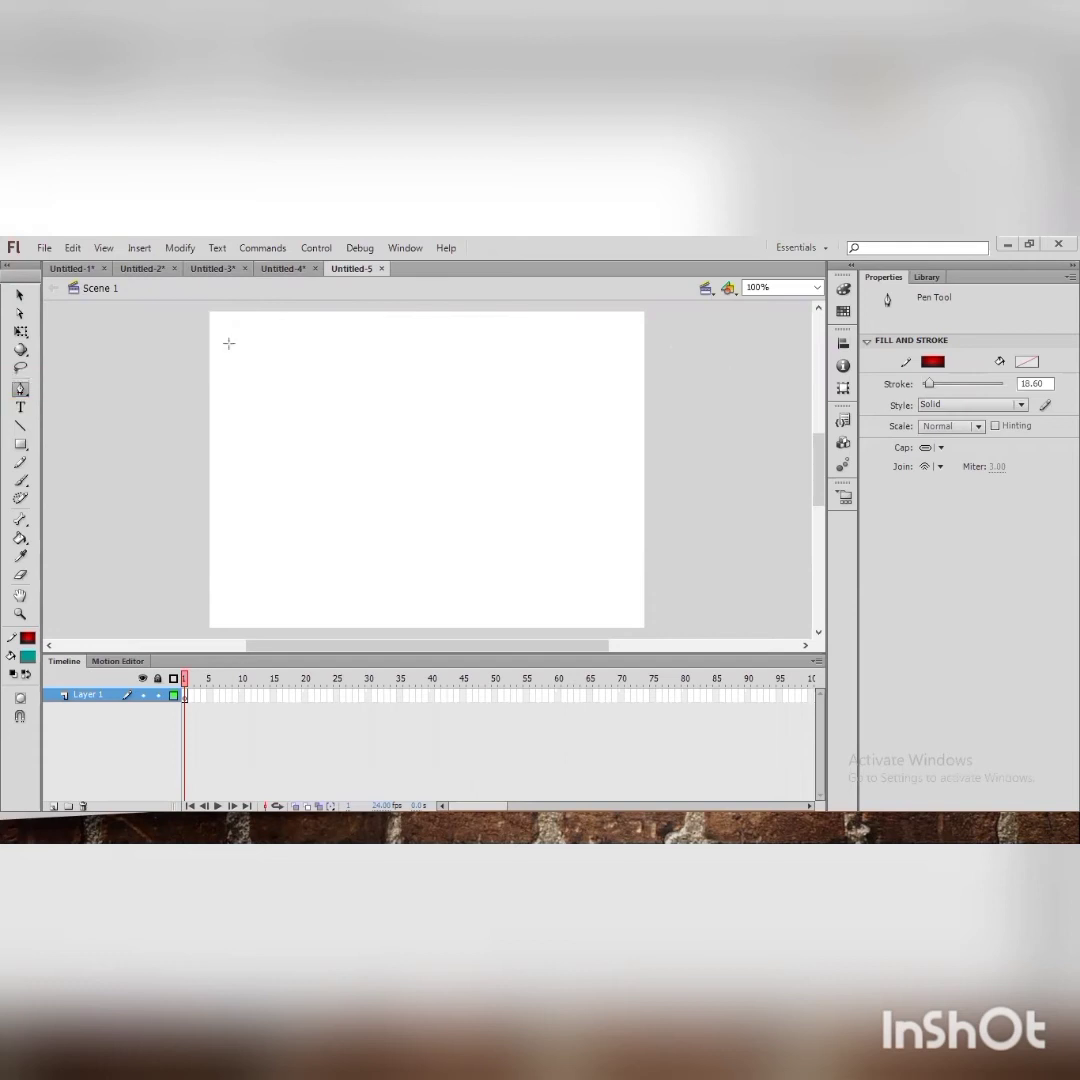
Draw a closed, slanted four-sided shape on the empty stage with the Pen tool, finishing at its first anchor point.
left_click(20, 390)
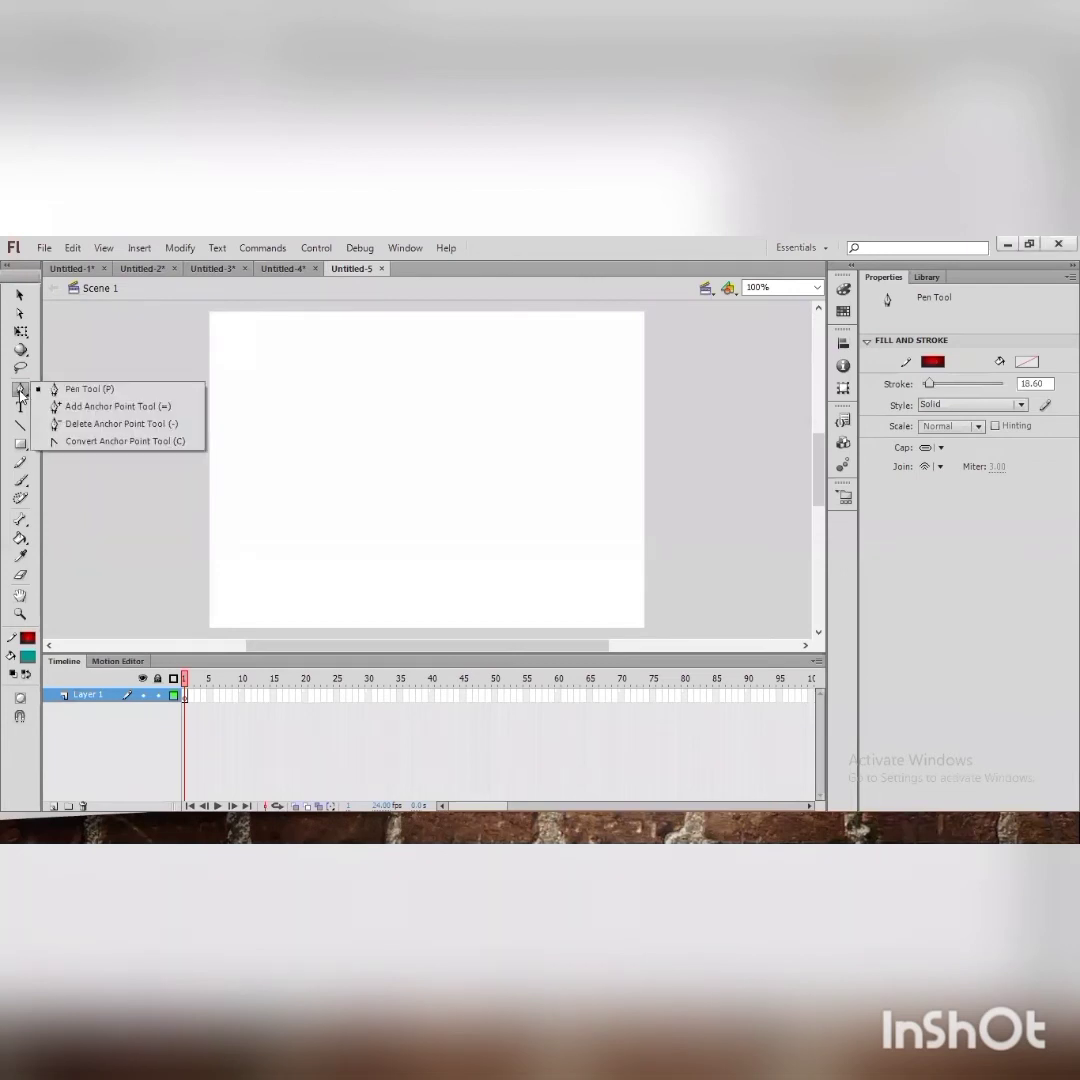
left_click(70, 391)
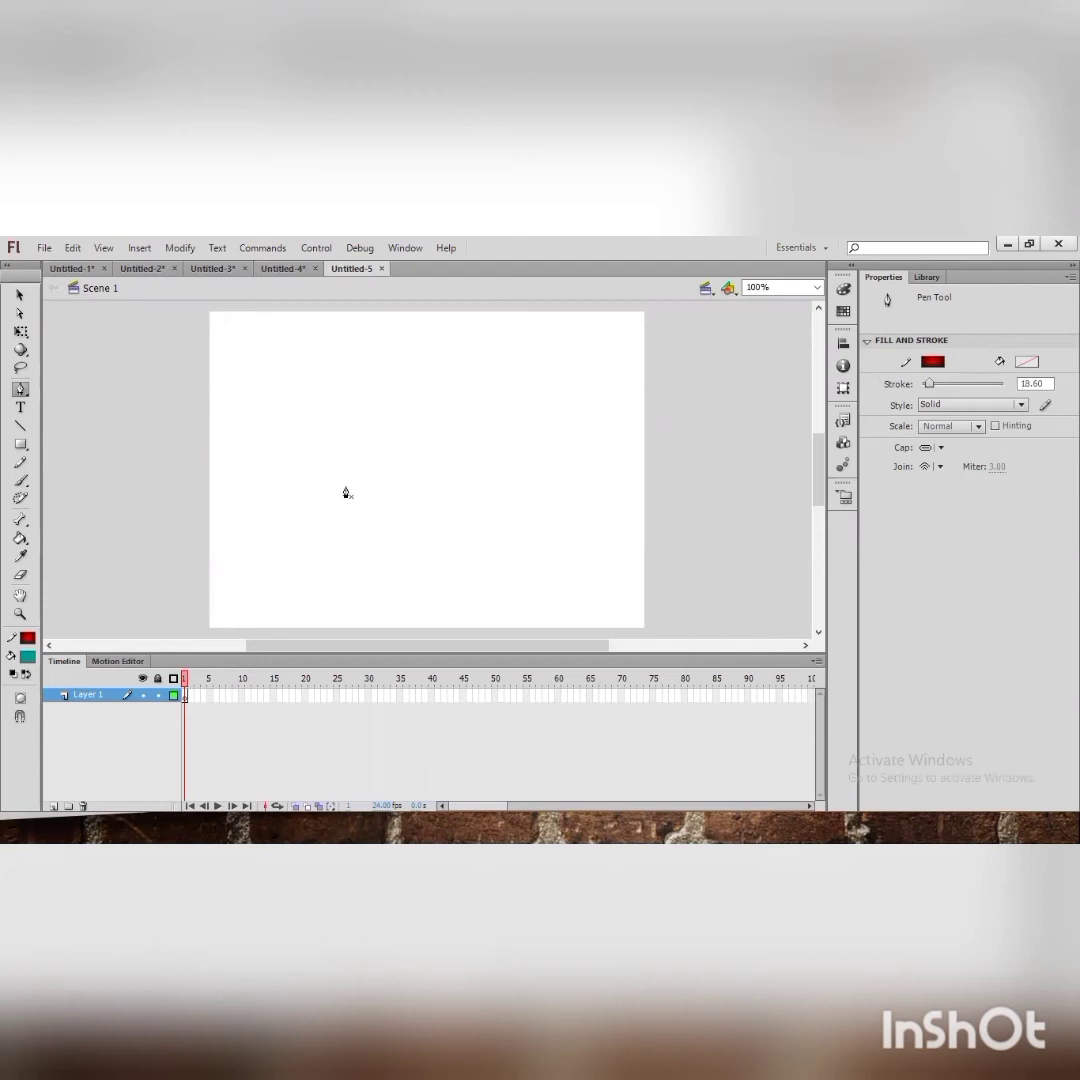
left_click(434, 418)
left_click(351, 514)
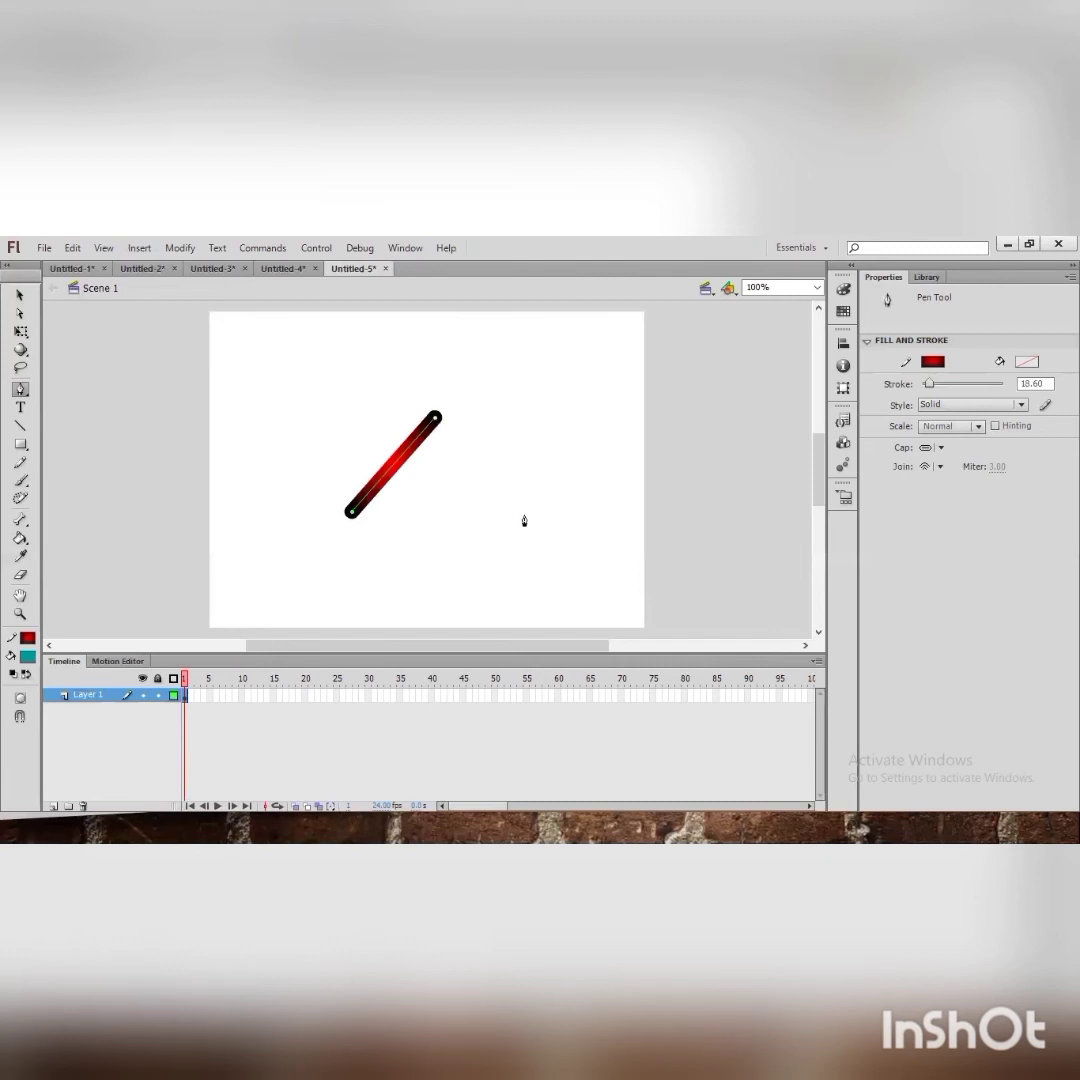
left_click(350, 512)
left_click(532, 516)
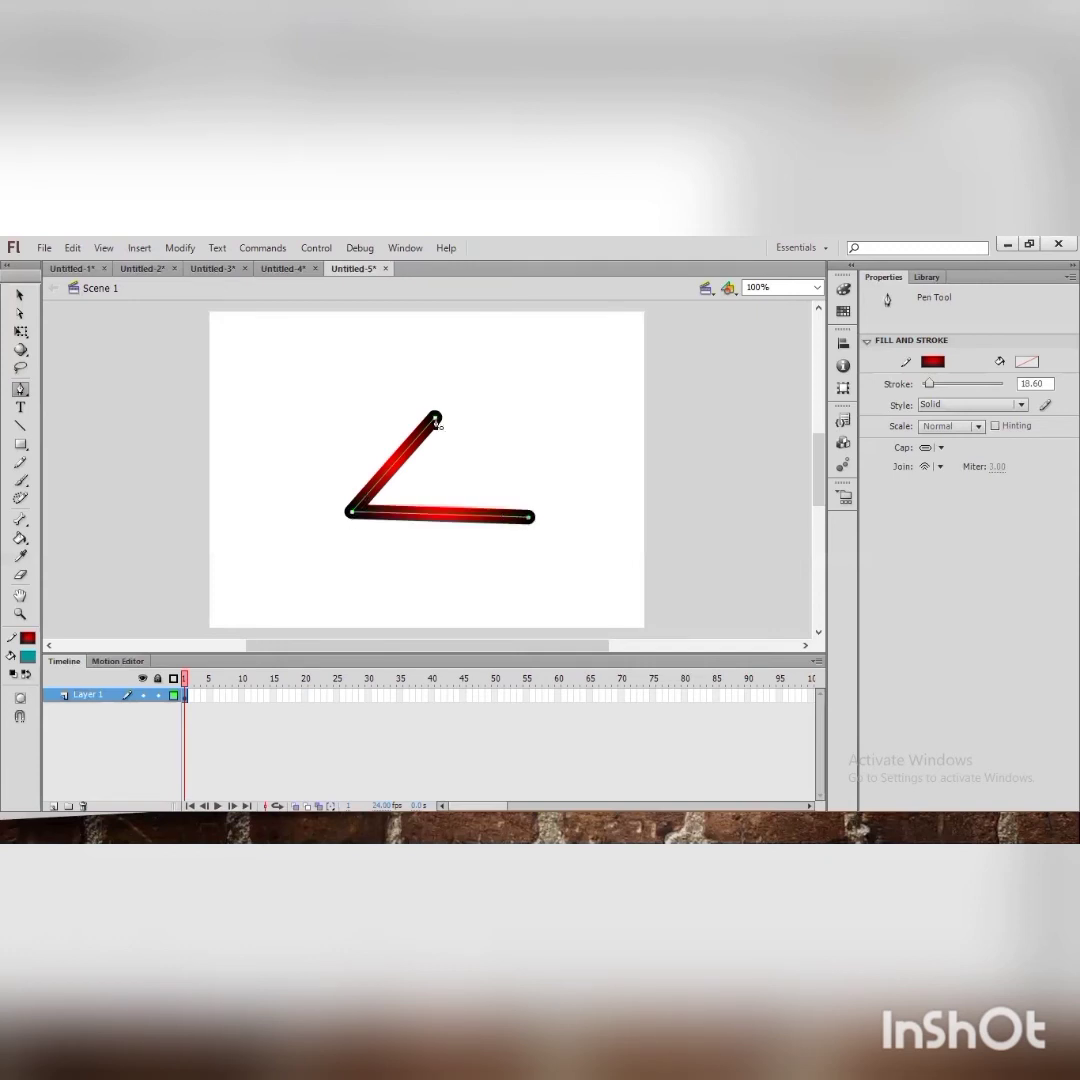
left_click(581, 409)
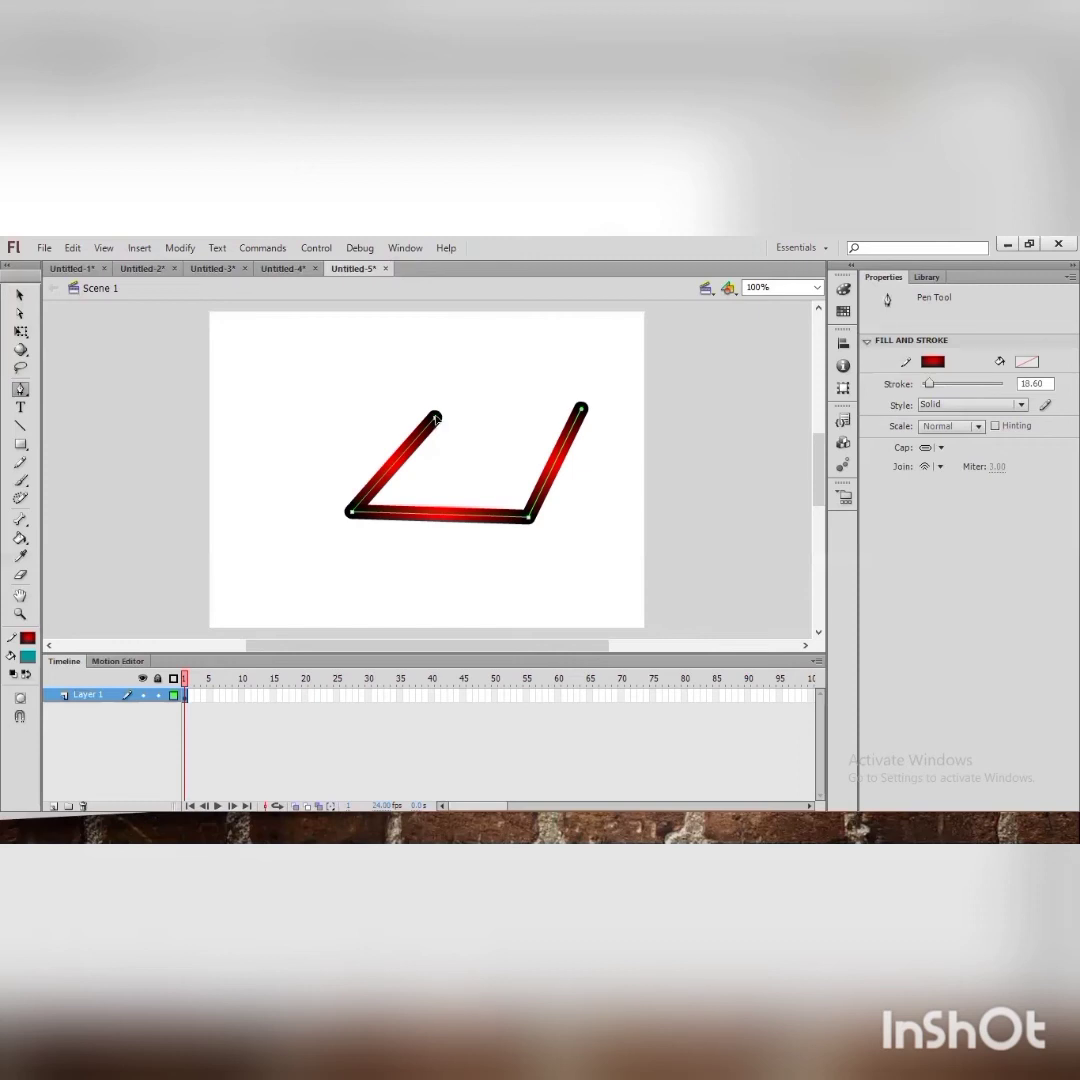
left_click(435, 416)
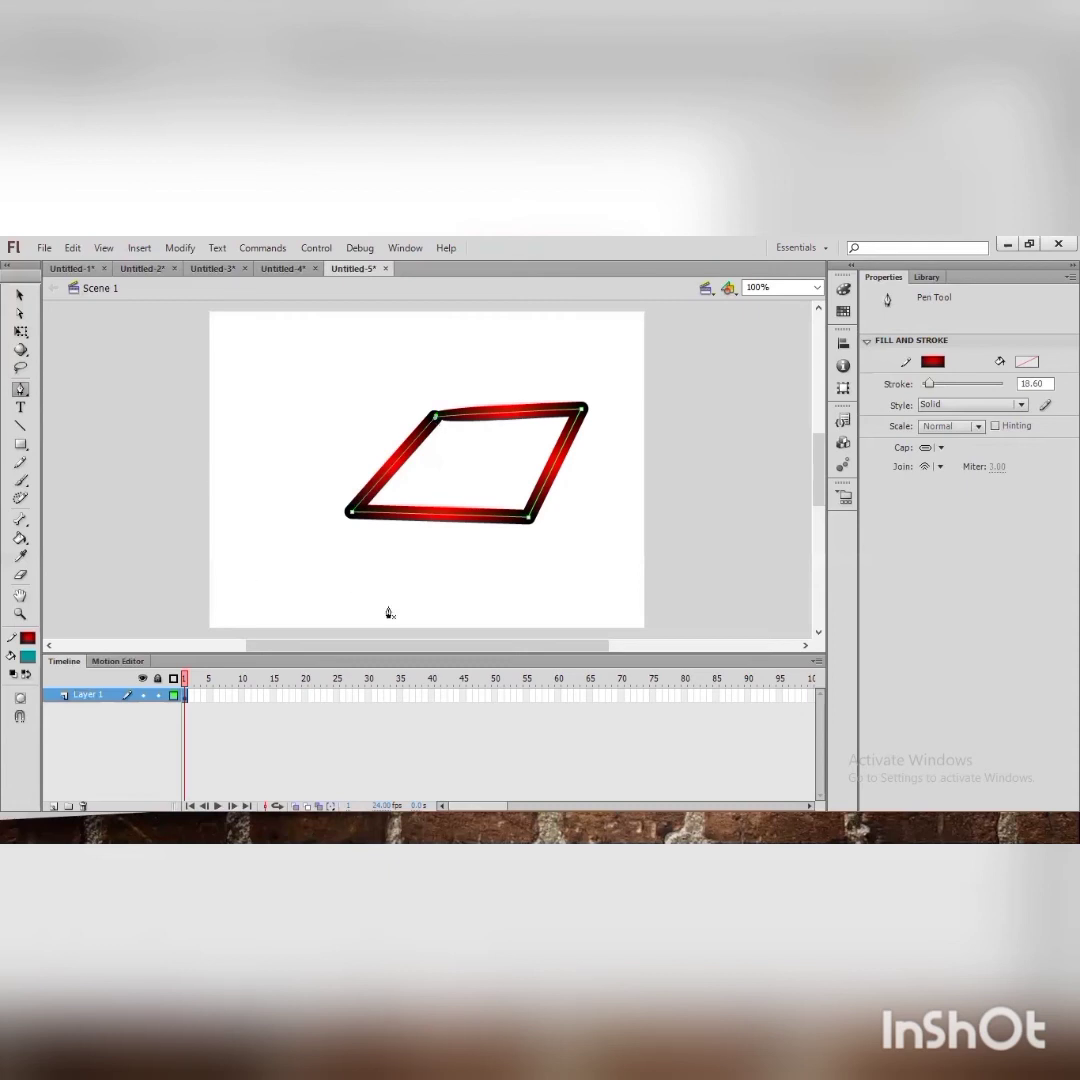
left_click(255, 375)
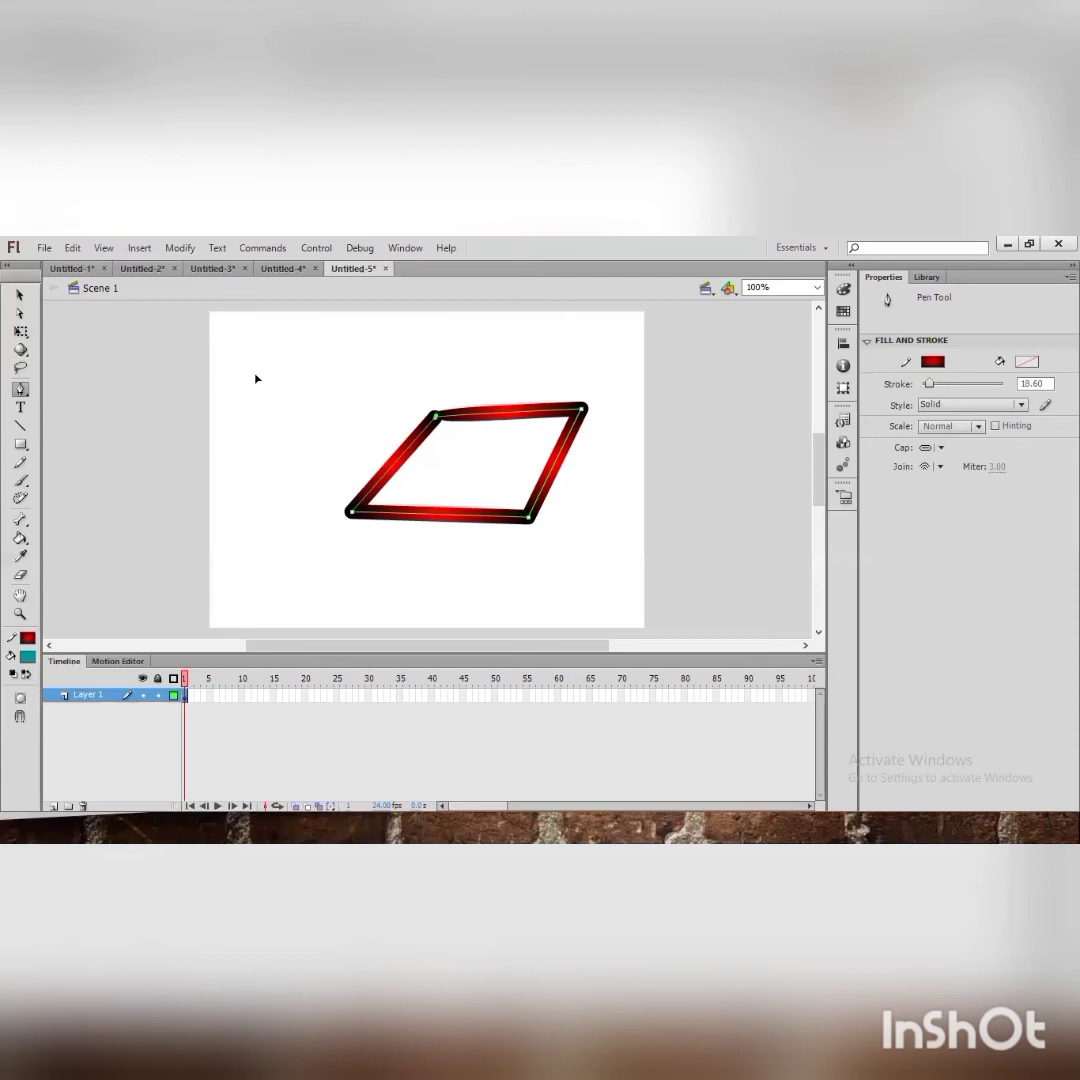
Draw an open, angular path of four straight segments beside the slanted four-sided shape with the Pen tool.
left_click(240, 494)
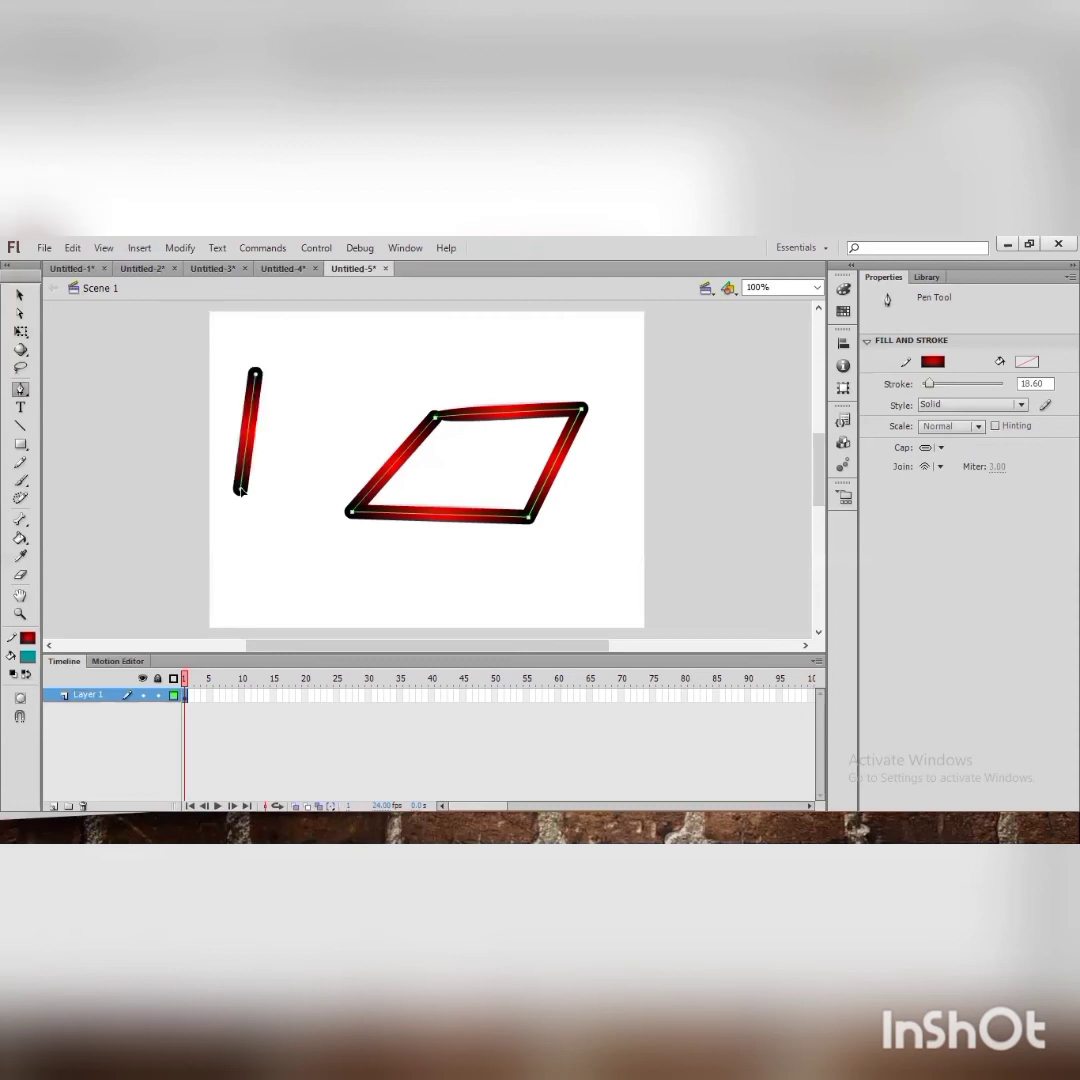
left_click(361, 402)
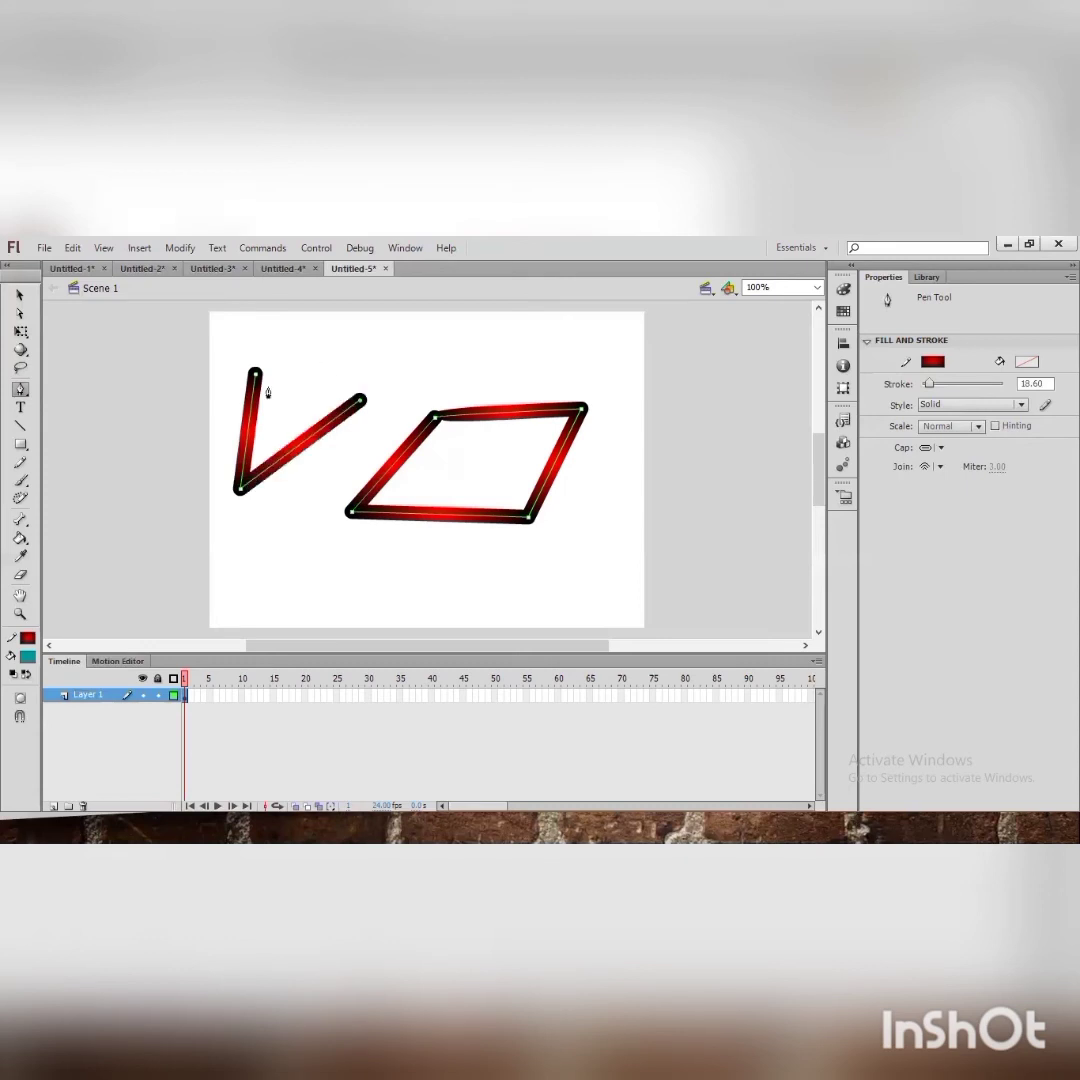
left_click(312, 356)
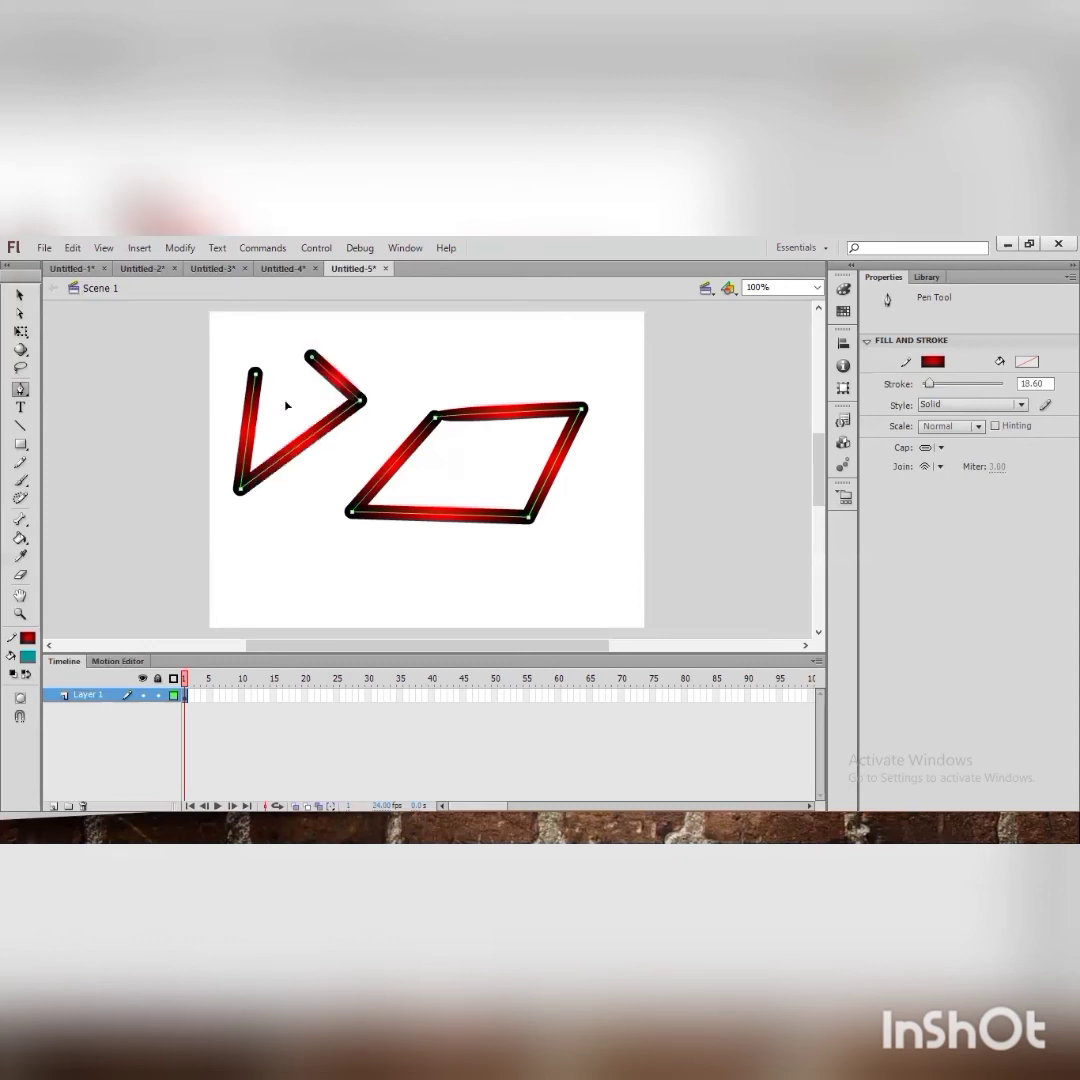
left_click(285, 402)
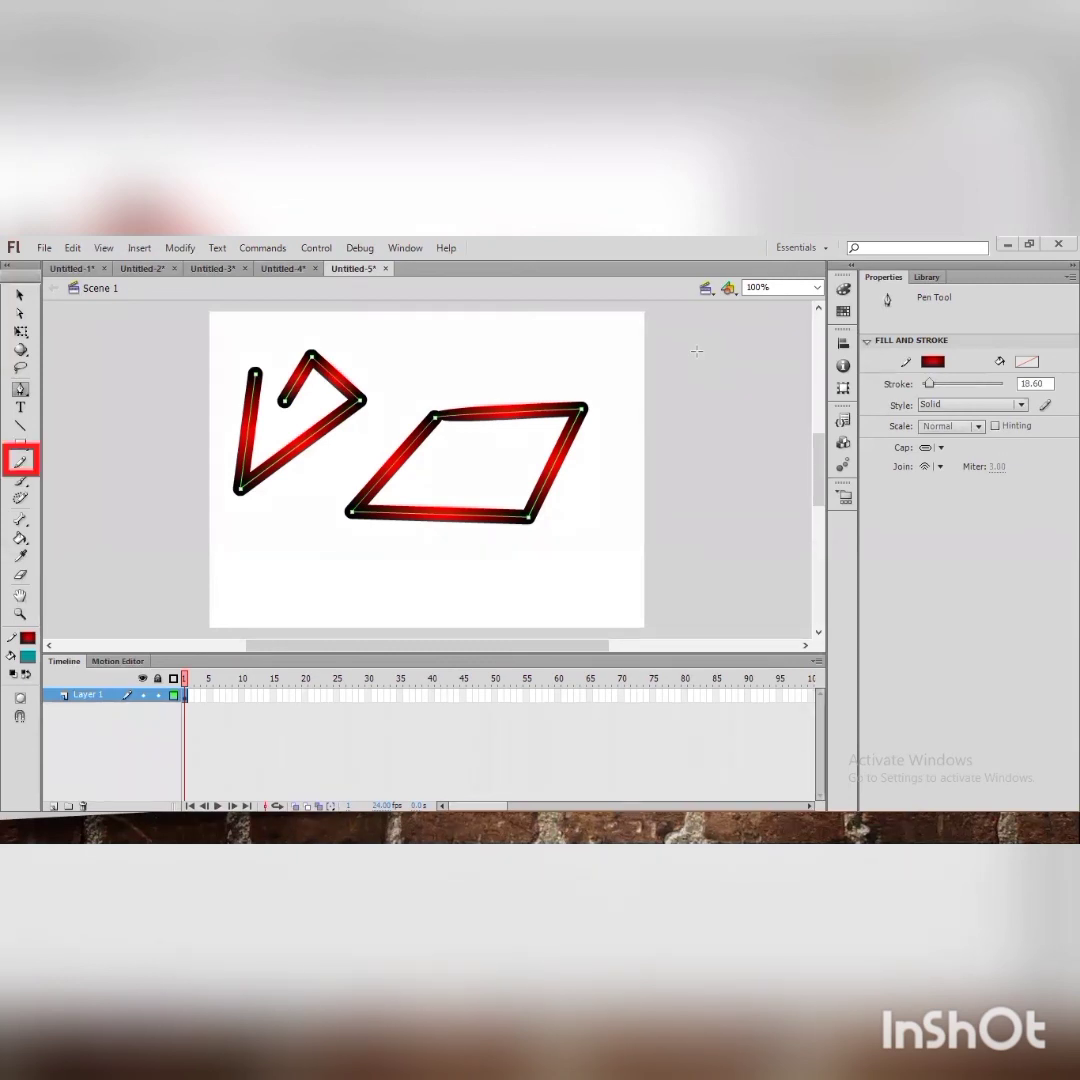
Create a new ActionScript 3.0 document with the default 550 by 400 px stage.
left_click(44, 248)
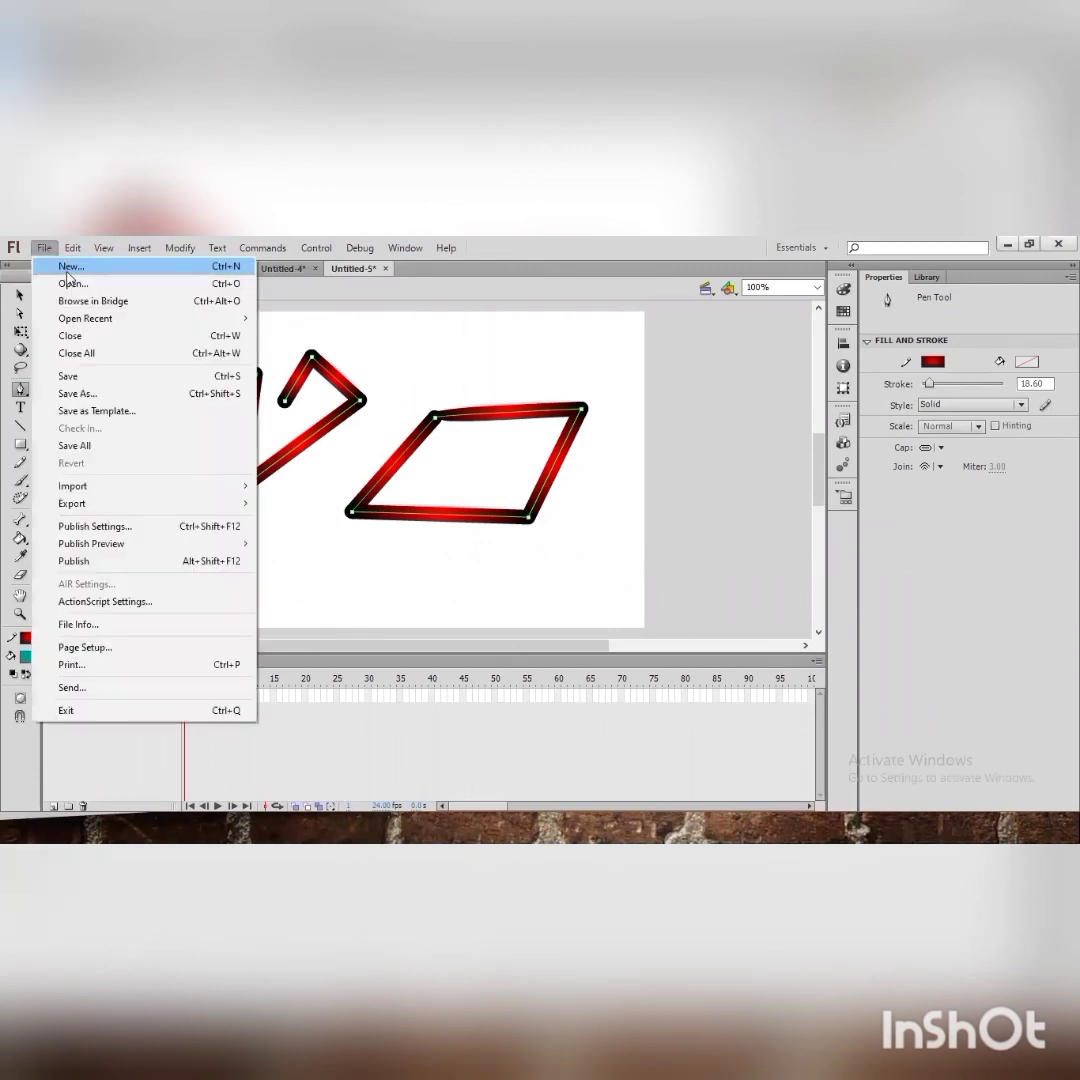
left_click(68, 268)
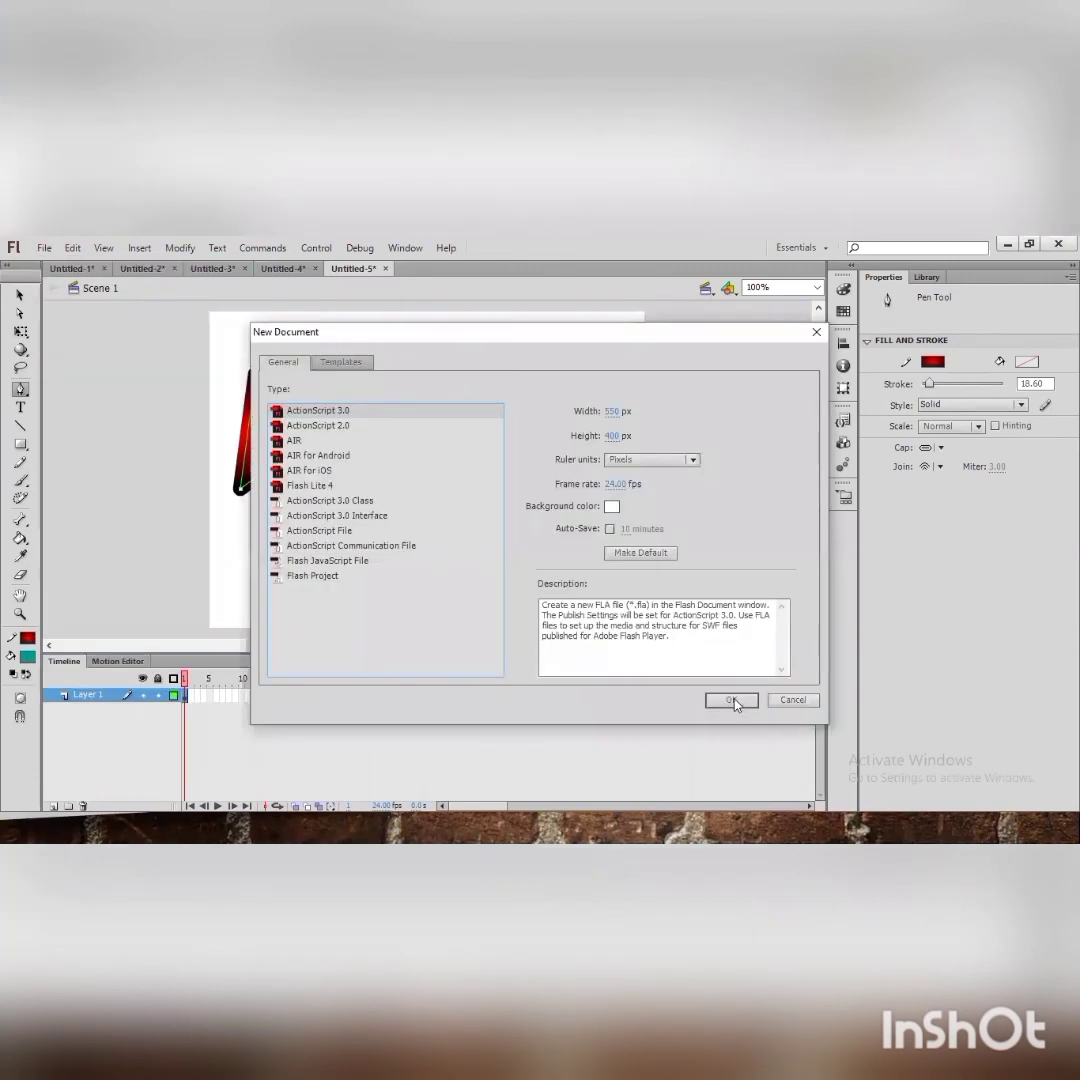
left_click(731, 701)
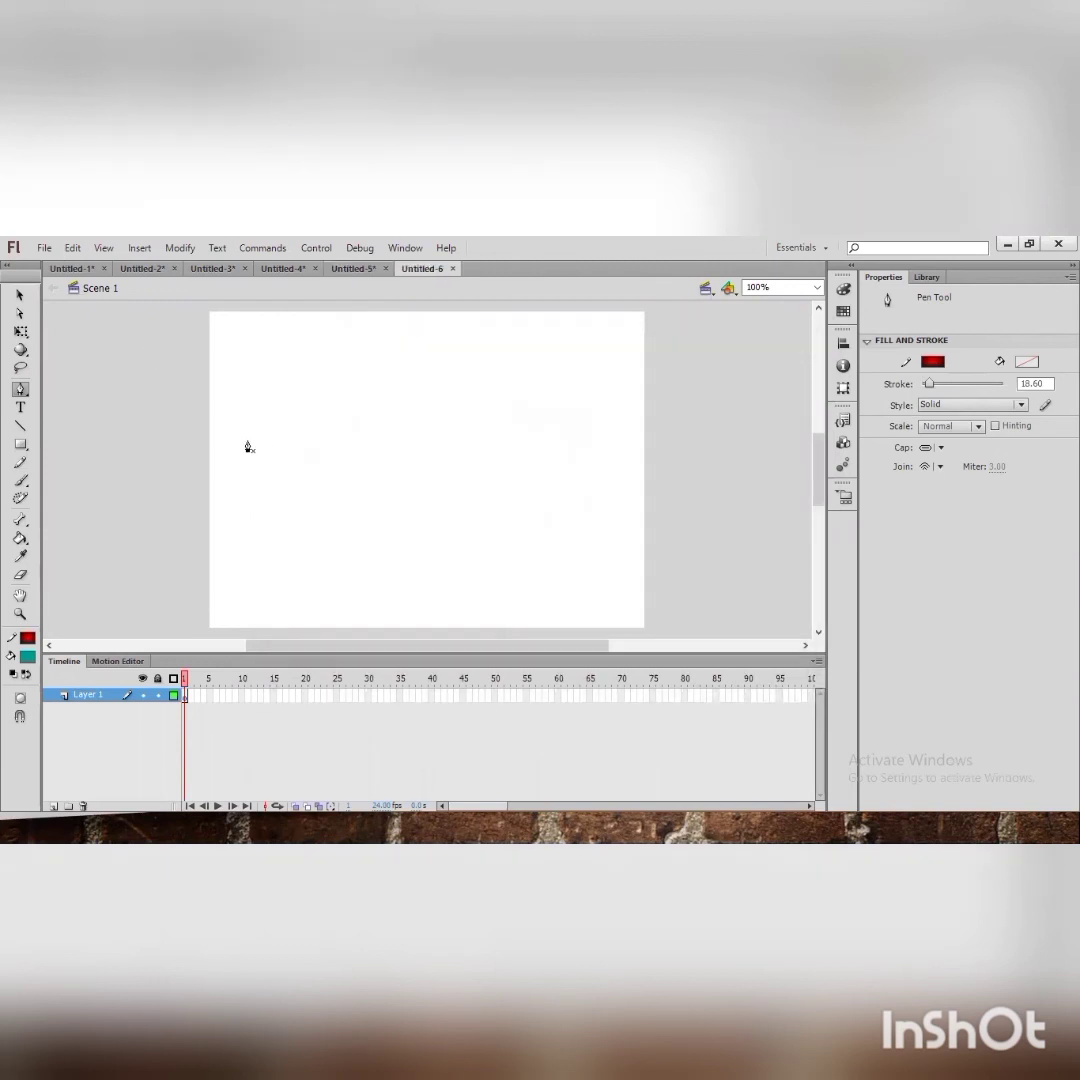
Draw a long horizontal line across the stage's middle and a shorter one below it with the Pencil tool in Straighten mode.
left_click(20, 464)
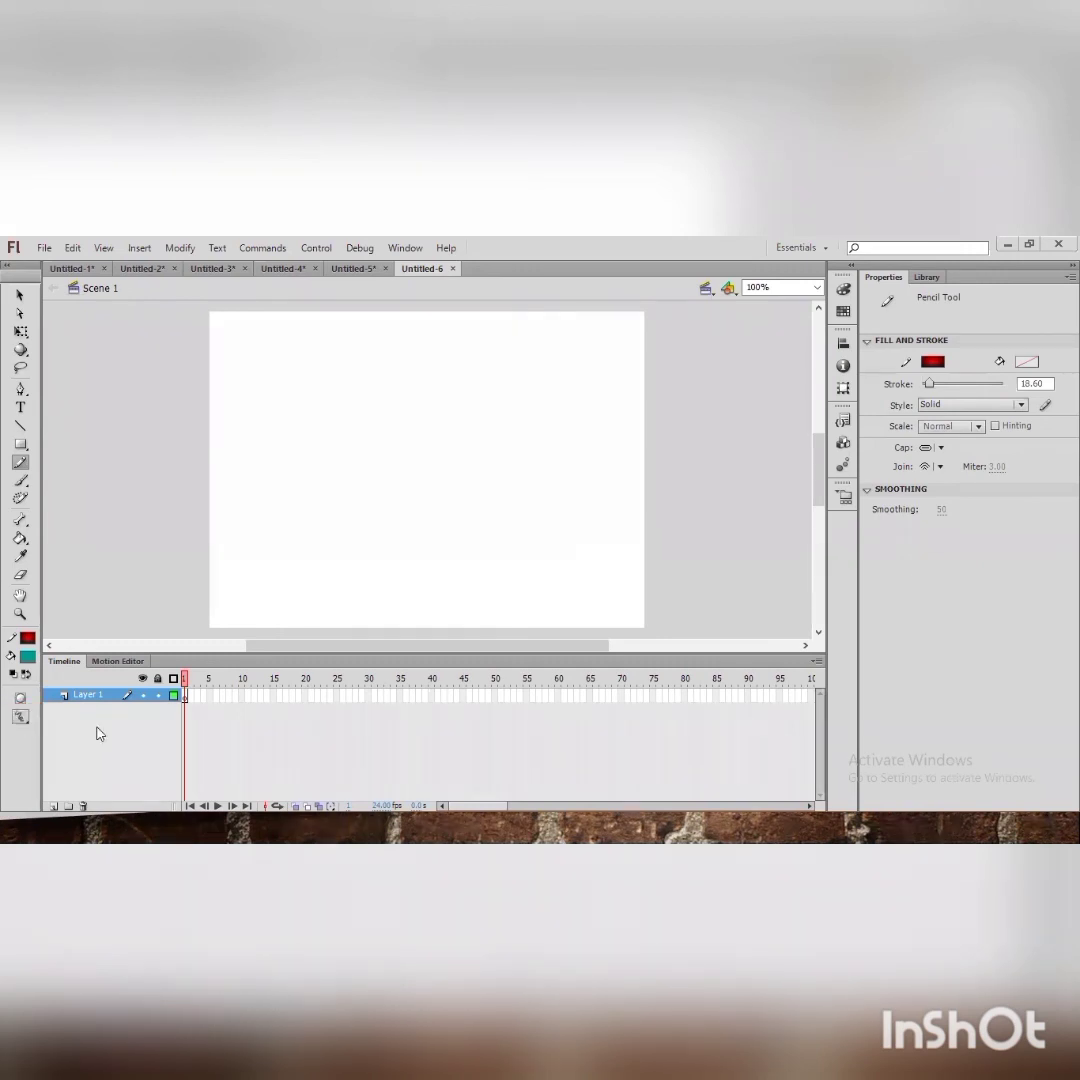
left_click(20, 716)
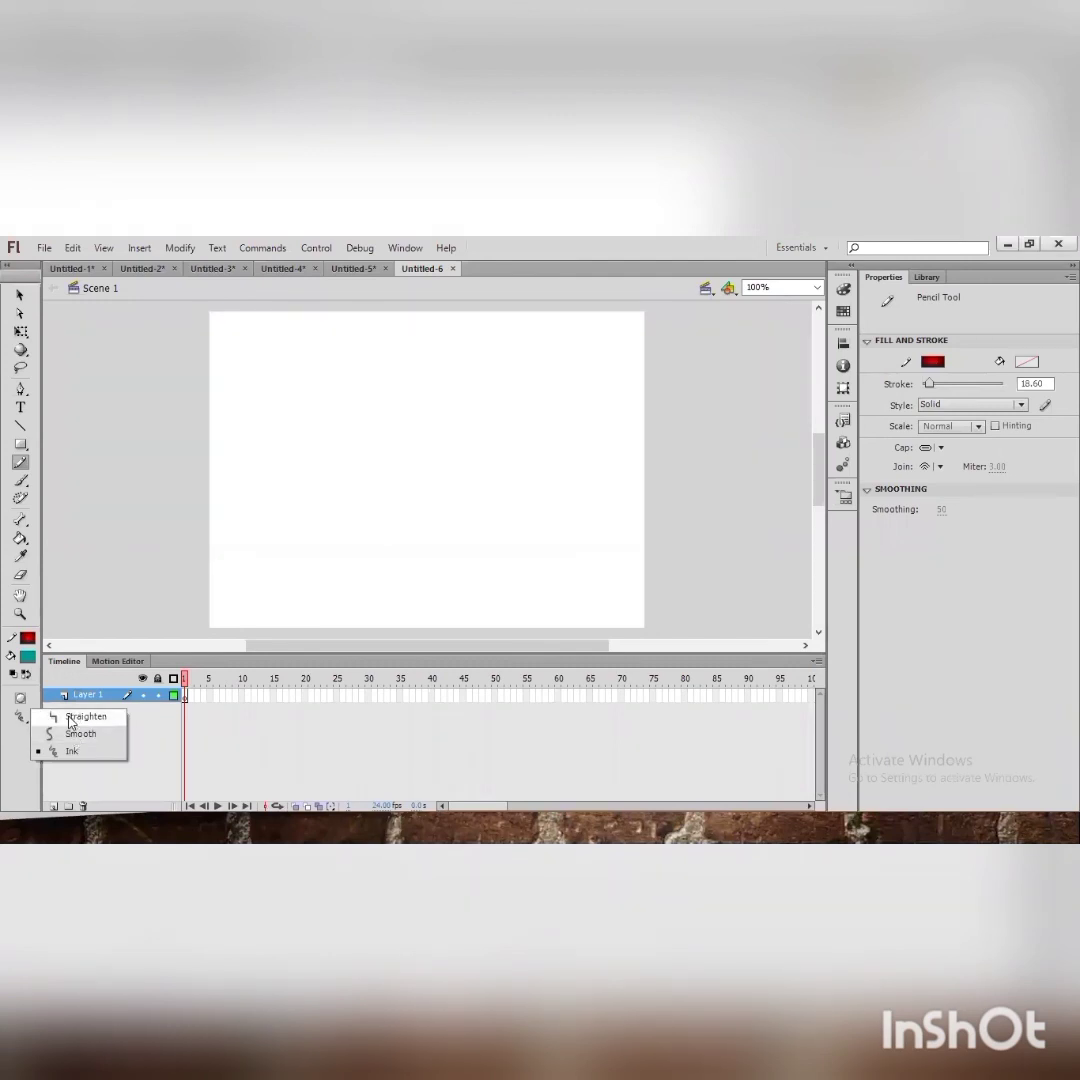
left_click(80, 716)
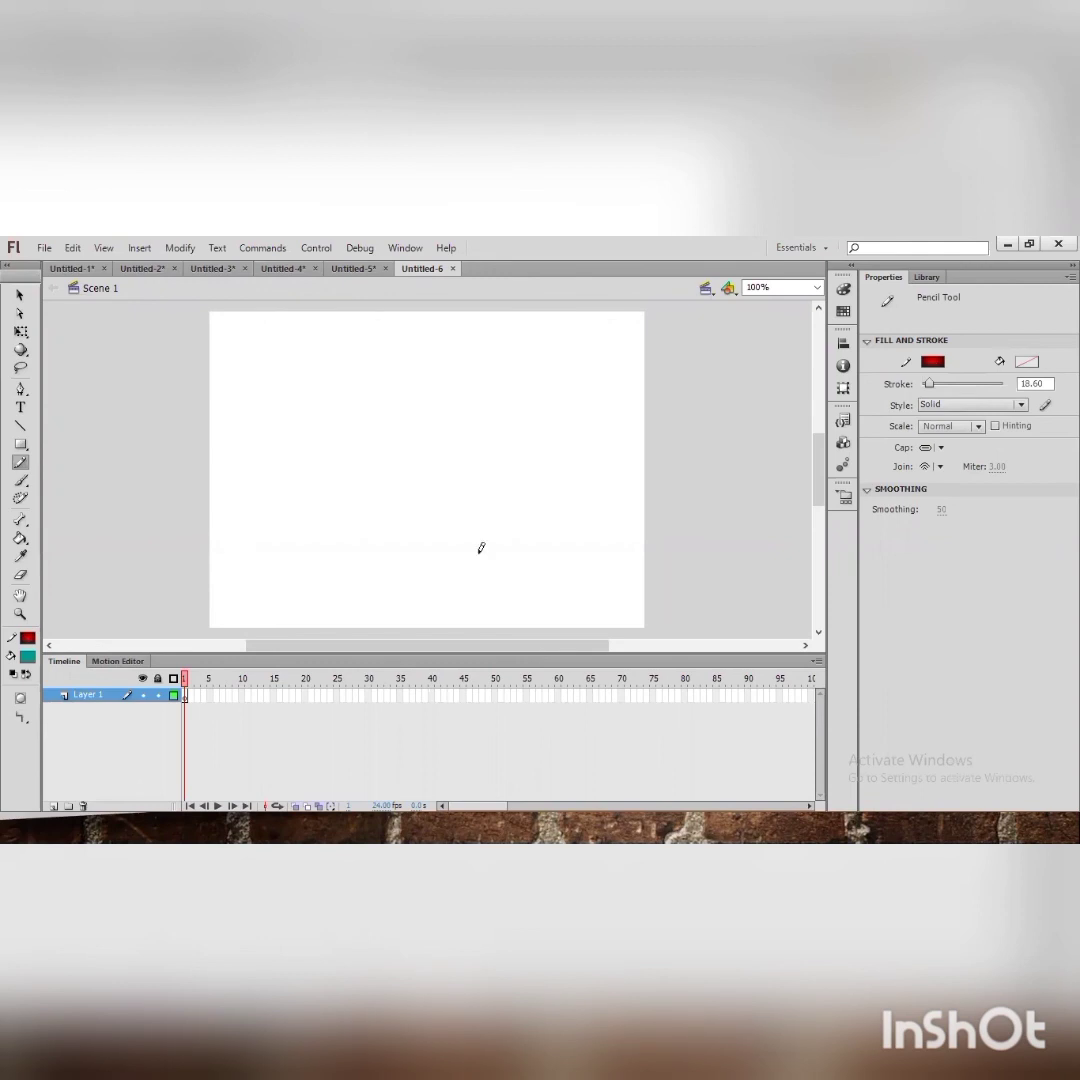
left_click(20, 716)
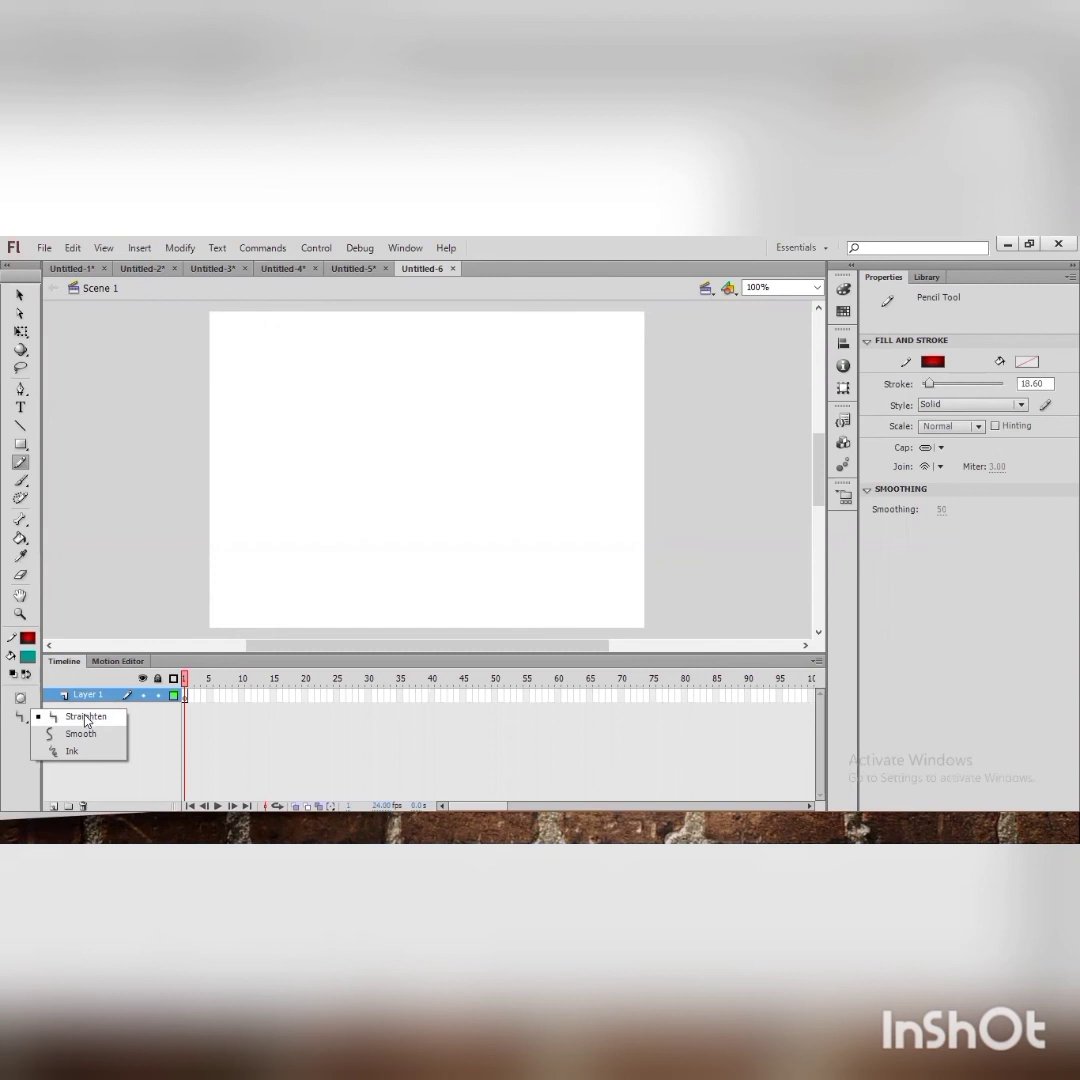
left_click(335, 487)
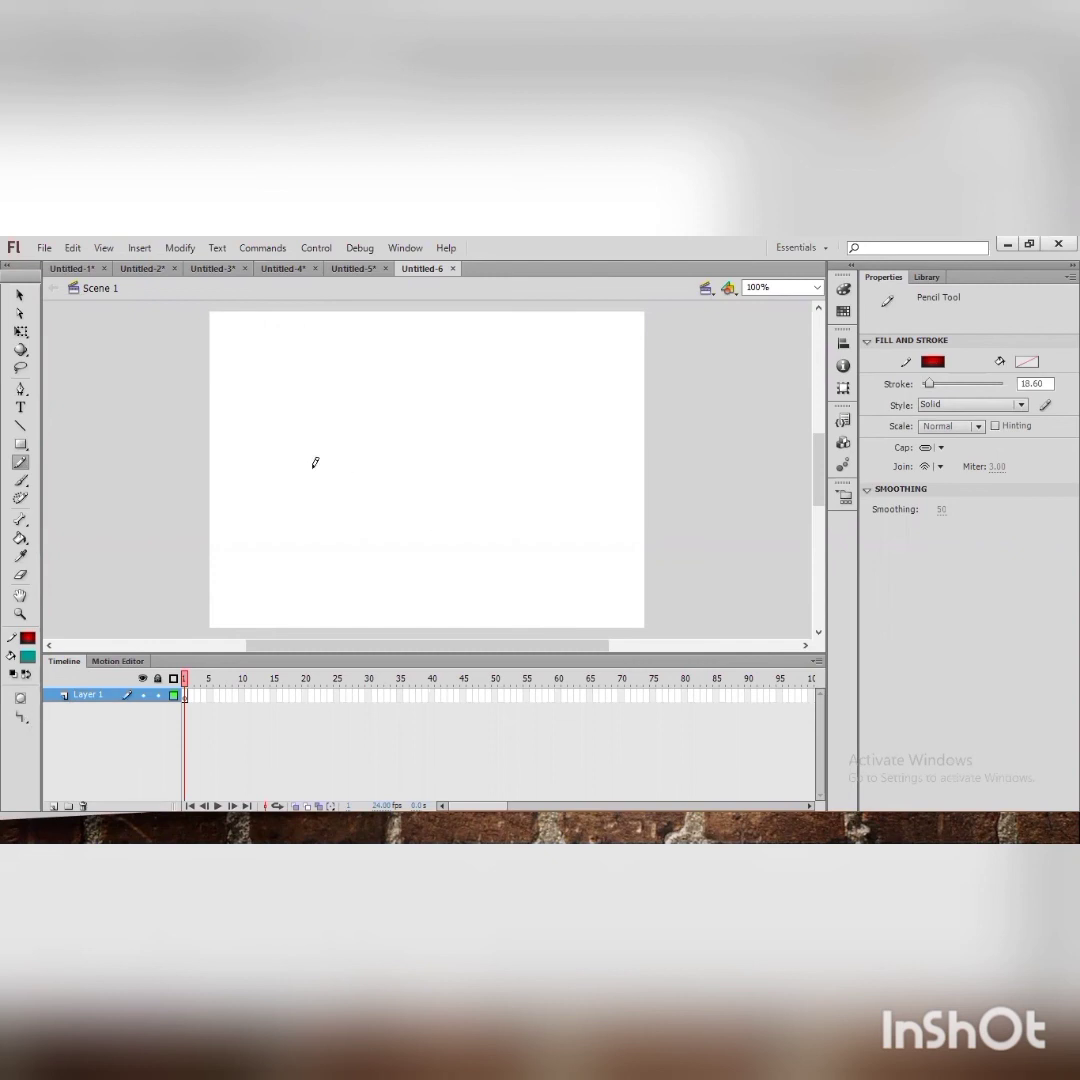
mouse_move(294, 459)
left_mouse_down()
mouse_move(400, 450)
mouse_move(475, 470)
left_mouse_up()
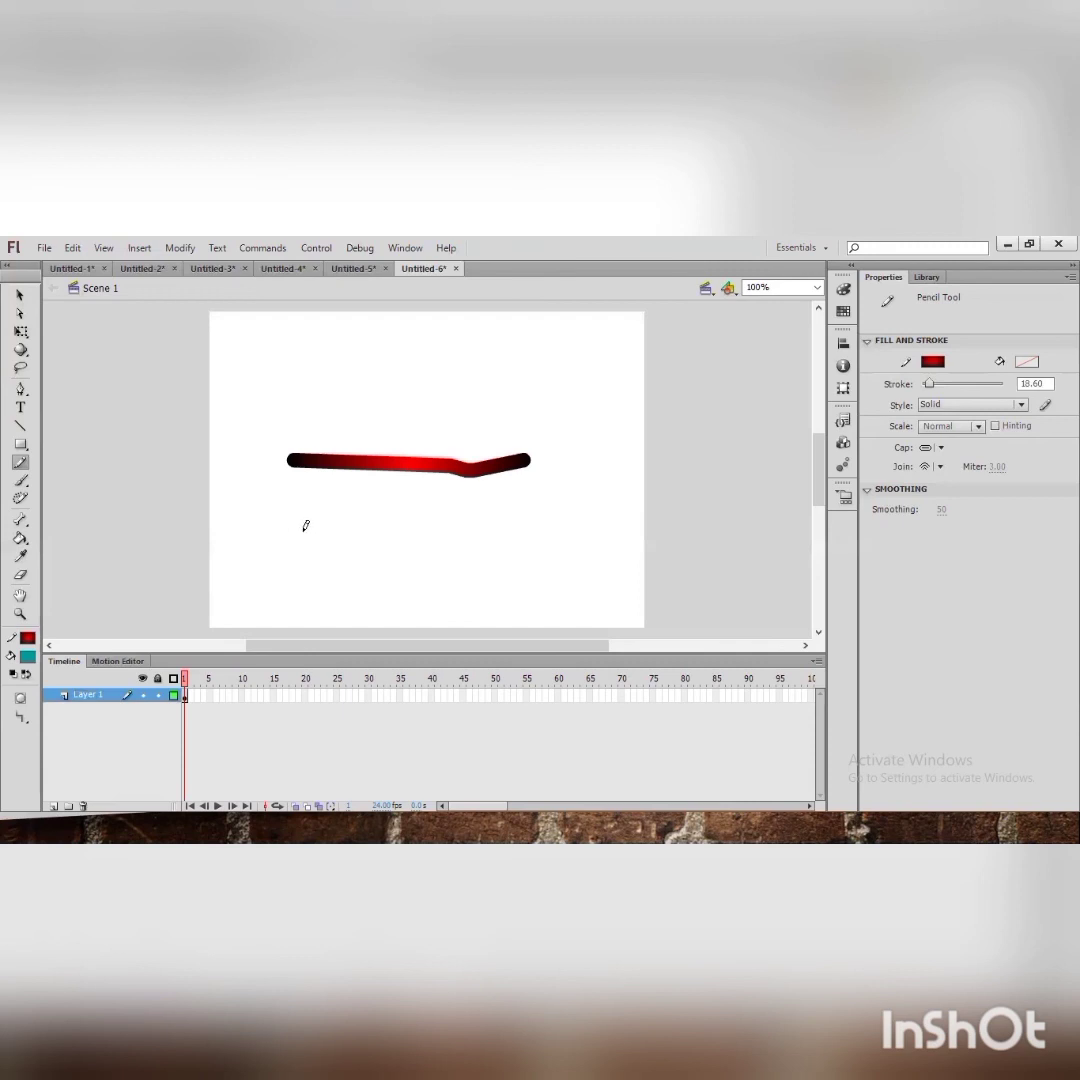
left_click_drag(295, 532, 388, 540)
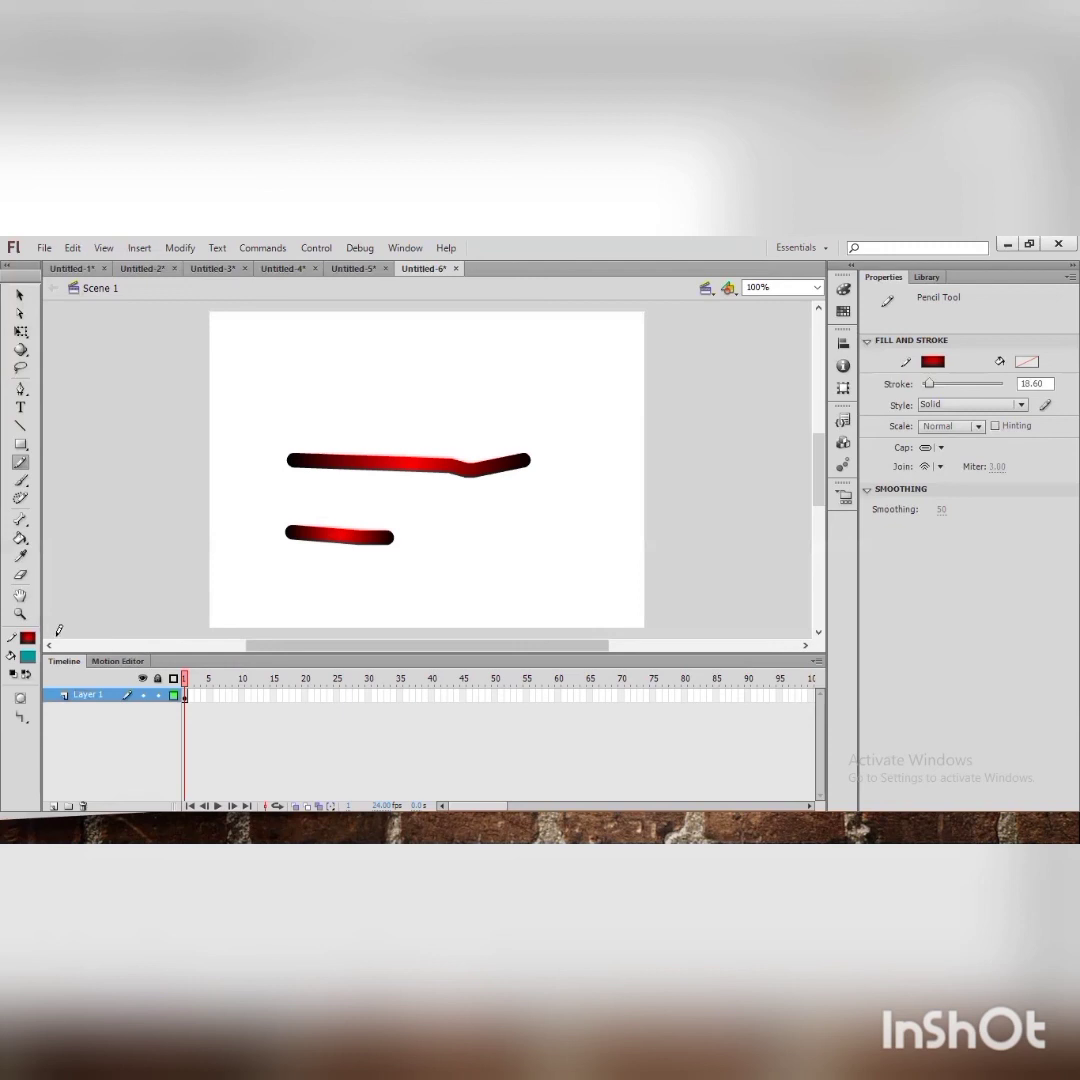
Draw a rough circle beside the long line and a tilted square below it with the Pencil tool in Smooth mode.
left_click(22, 717)
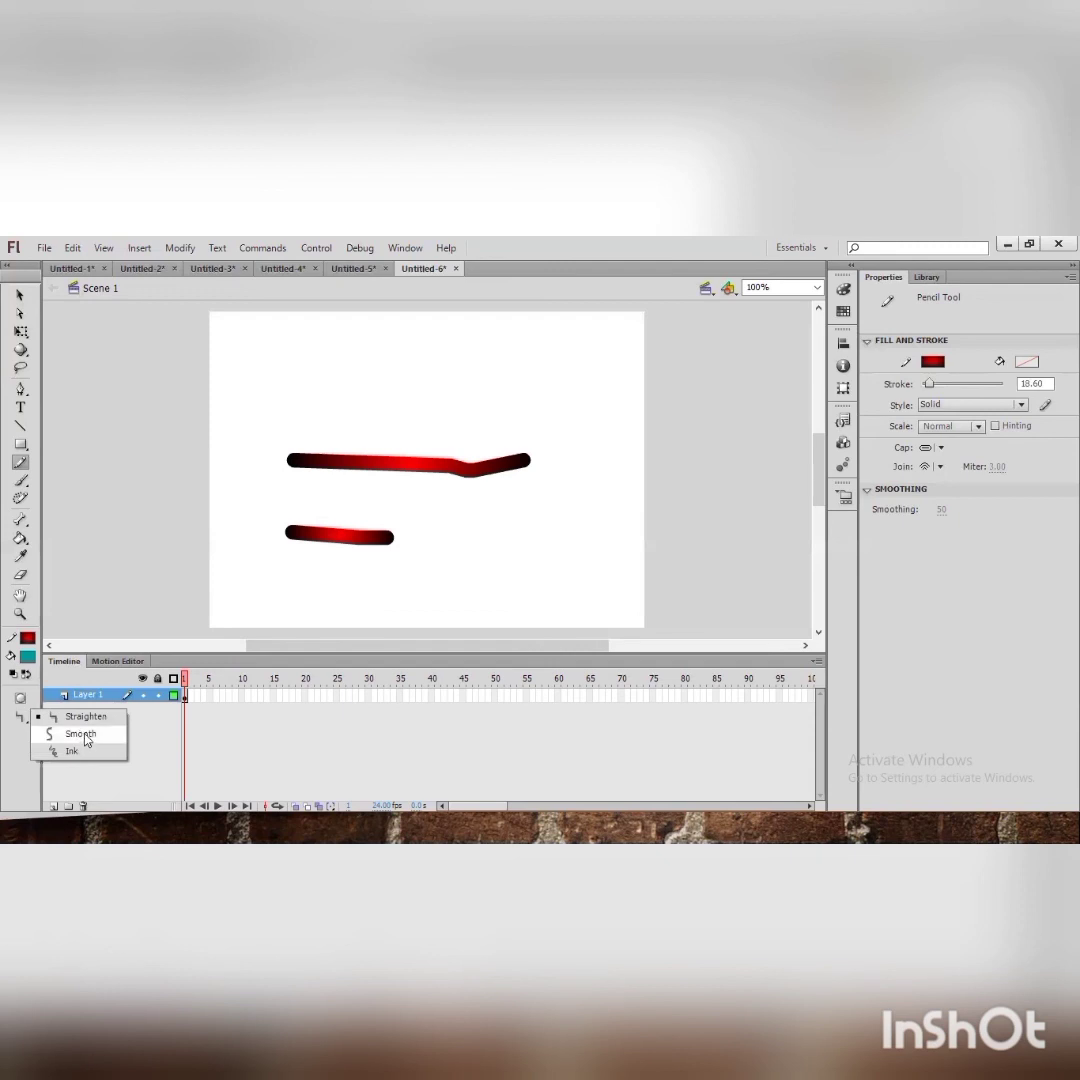
left_click(86, 740)
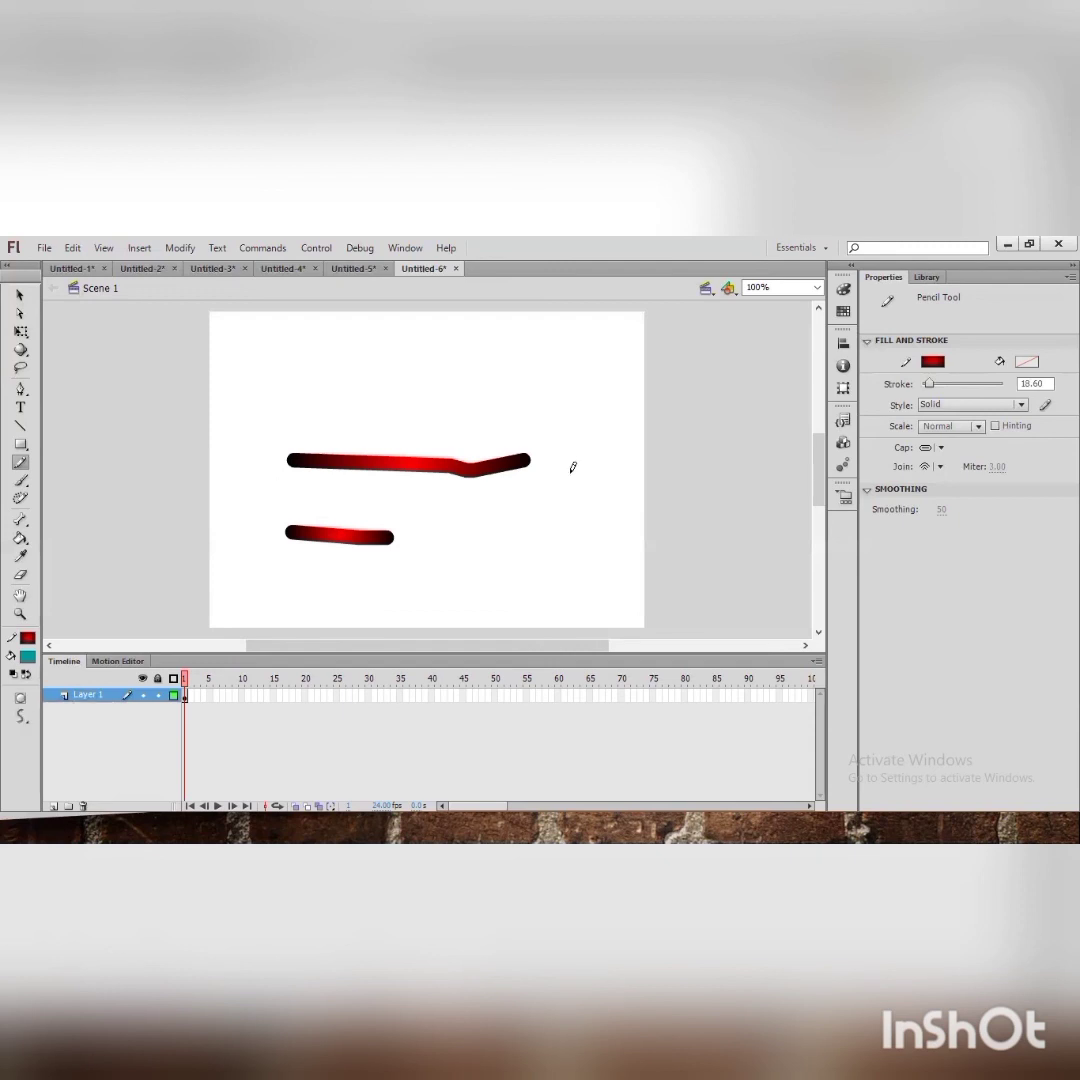
mouse_move(565, 462)
left_mouse_down()
mouse_move(600, 489)
mouse_move(569, 454)
mouse_move(555, 467)
left_mouse_up()
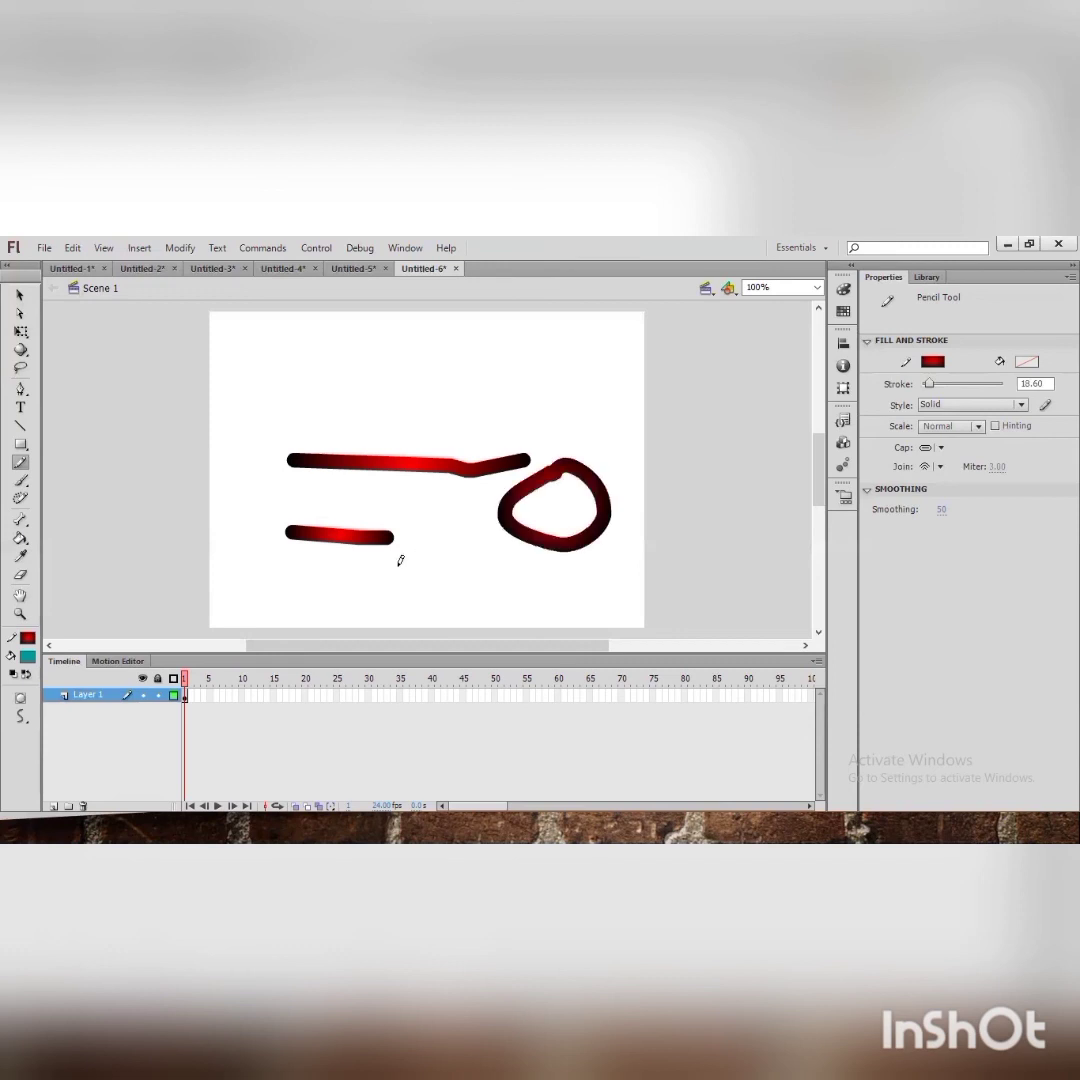
mouse_move(396, 566)
left_mouse_down()
mouse_move(463, 532)
mouse_move(496, 597)
left_mouse_up()
left_click_drag(423, 623, 400, 561)
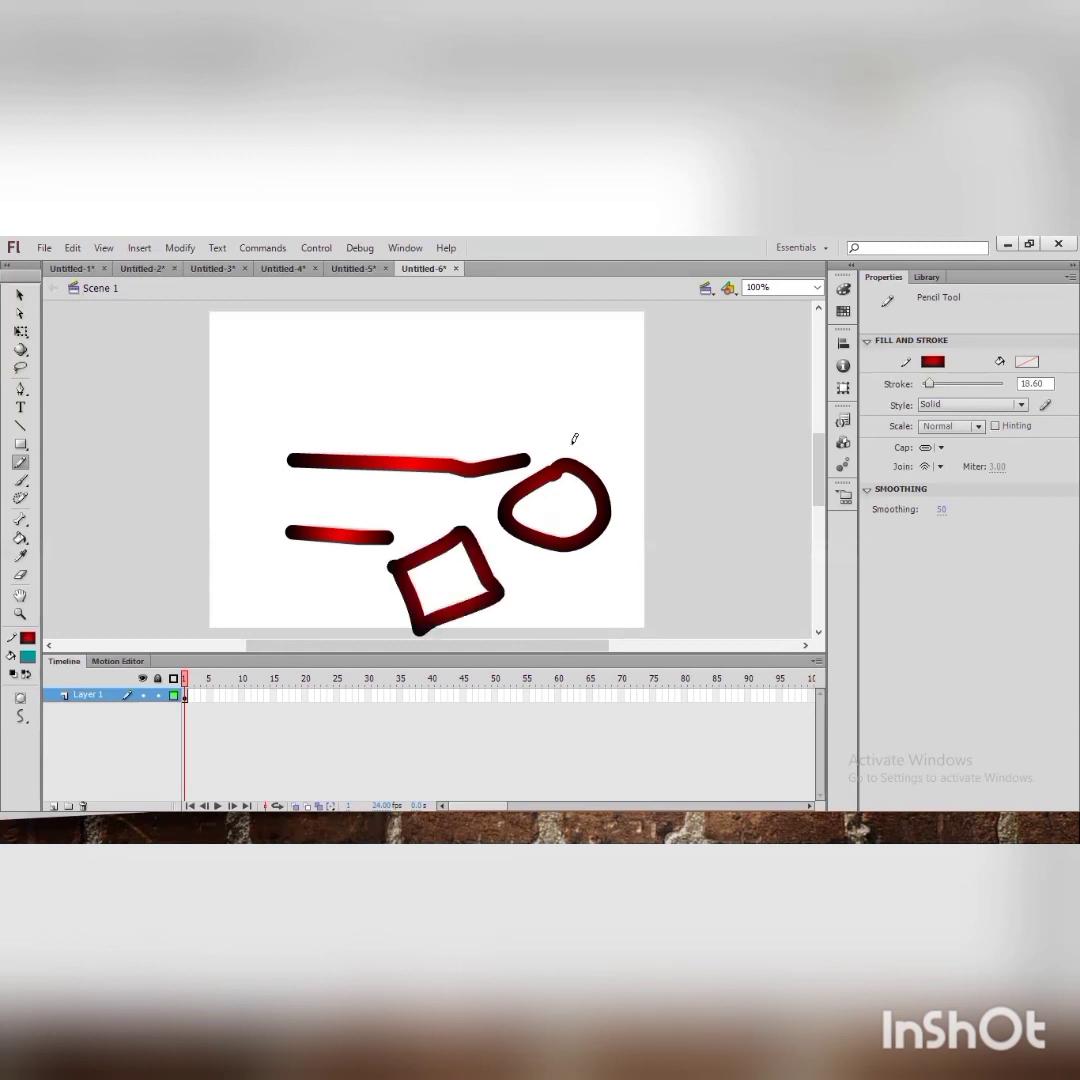
Draw a freehand zigzag across the stage above the long line with the Pencil tool in Ink mode.
left_click(21, 717)
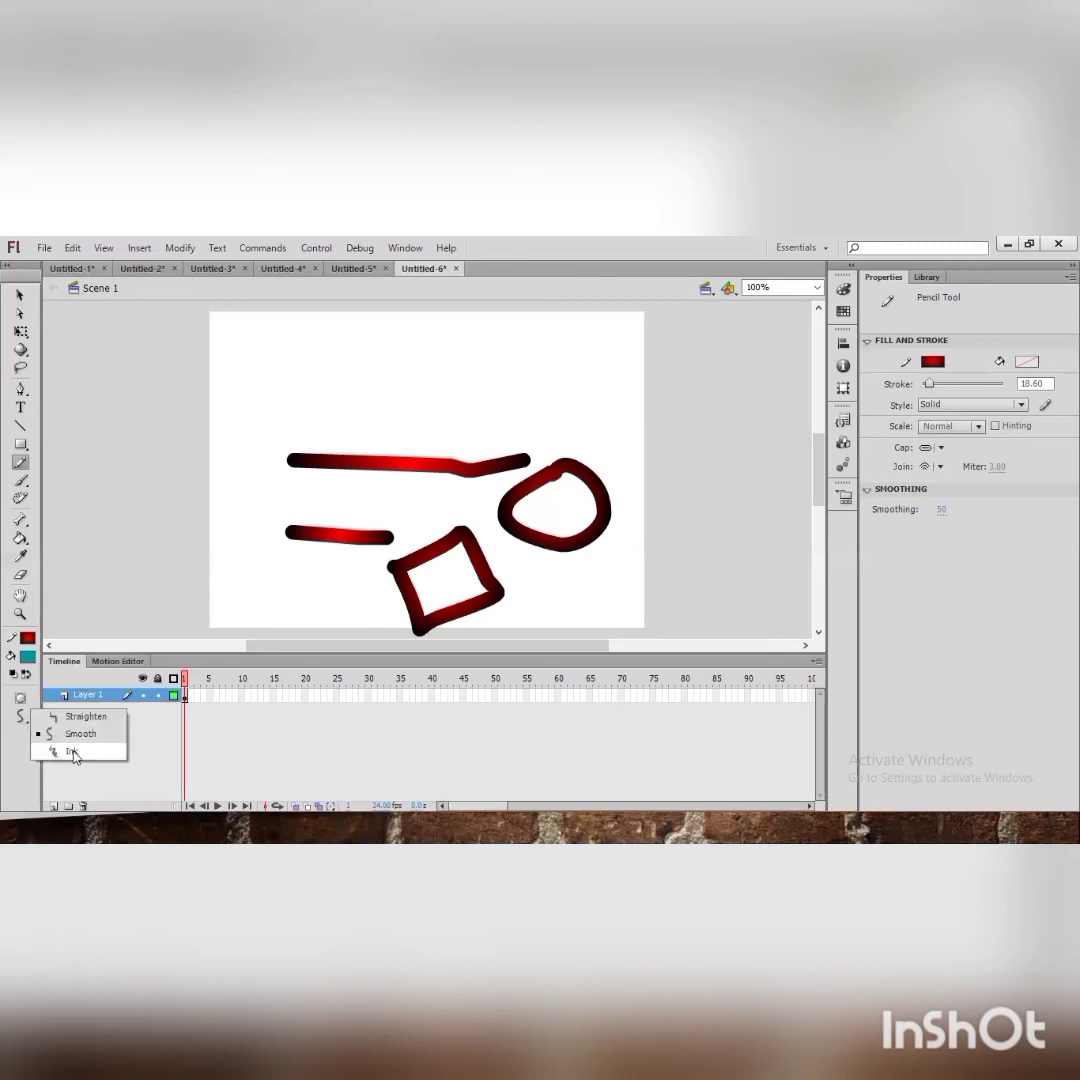
left_click(73, 753)
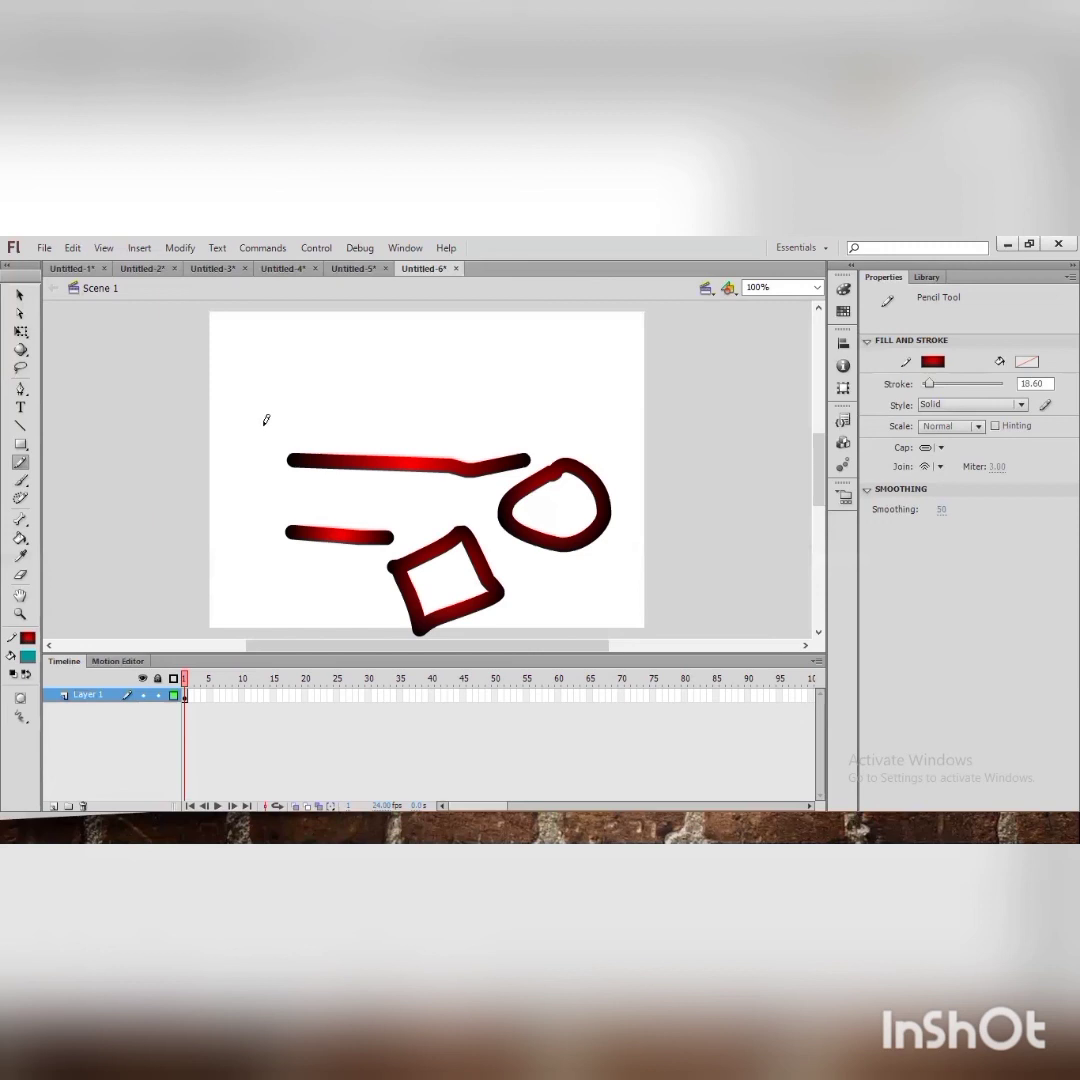
mouse_move(262, 426)
left_mouse_down()
mouse_move(280, 379)
mouse_move(319, 416)
mouse_move(345, 373)
mouse_move(361, 369)
mouse_move(410, 410)
mouse_move(463, 359)
mouse_move(517, 396)
mouse_move(531, 372)
mouse_move(557, 363)
mouse_move(607, 407)
mouse_move(629, 354)
left_mouse_up()
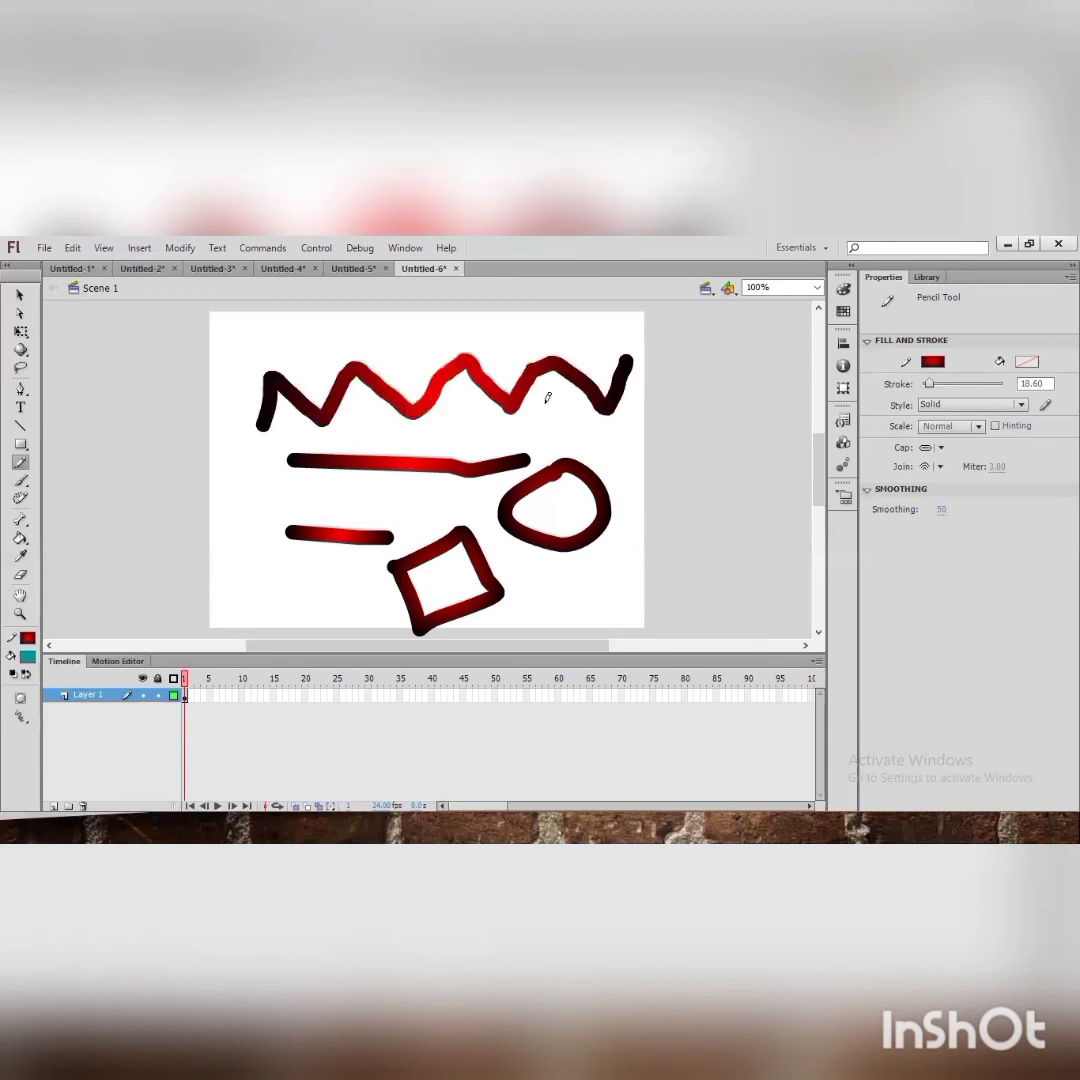